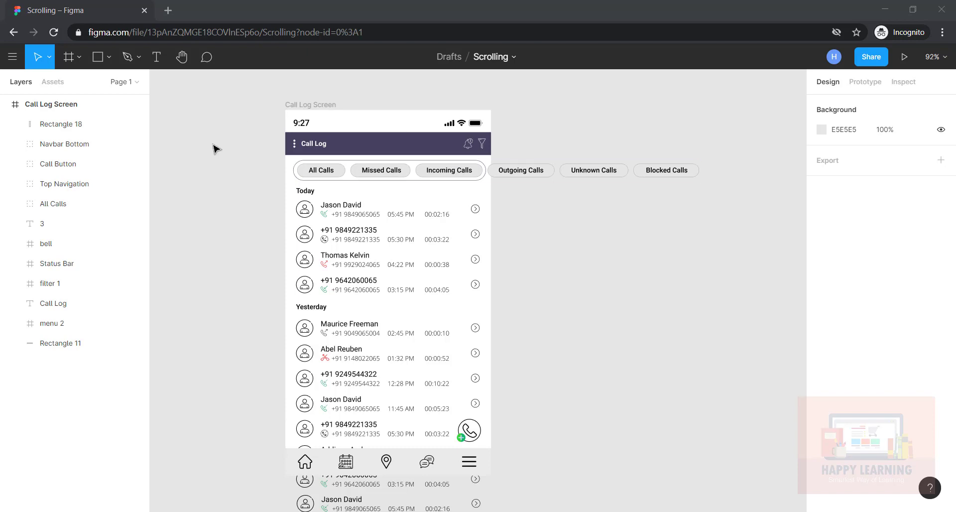
# Step: Select the Top Navigation filter chip bar group on the Call Log screen
pyautogui.click(77, 107)
pyautogui.press('Escape')
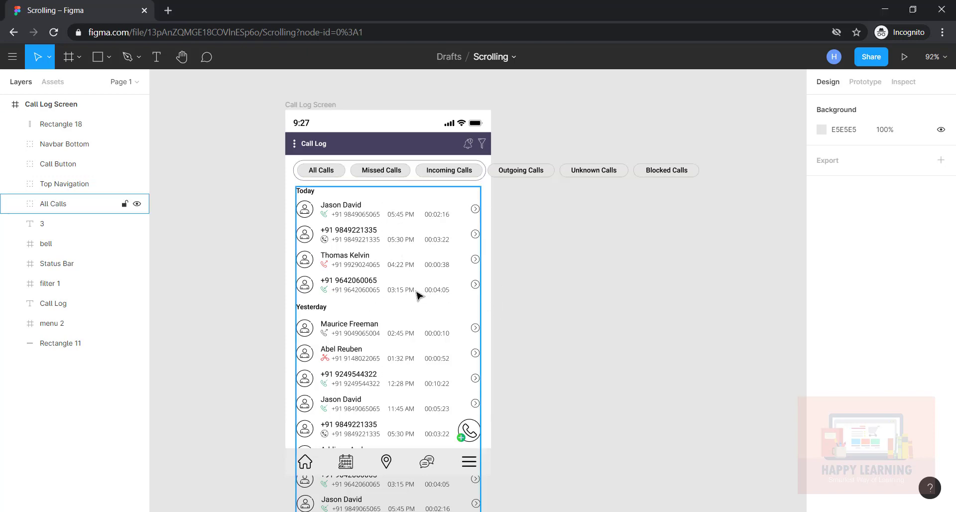
pyautogui.scroll(-5, 413, 306)
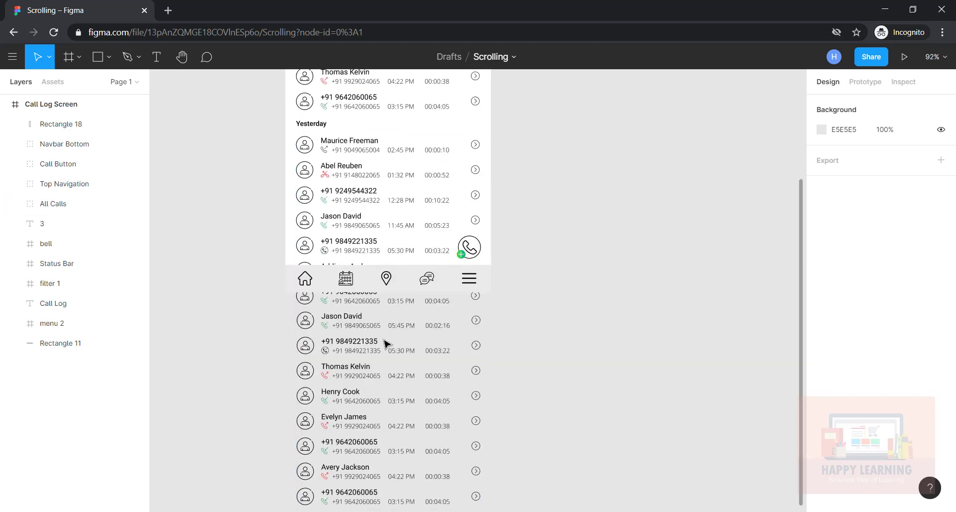
pyautogui.scroll(-1, 386, 323)
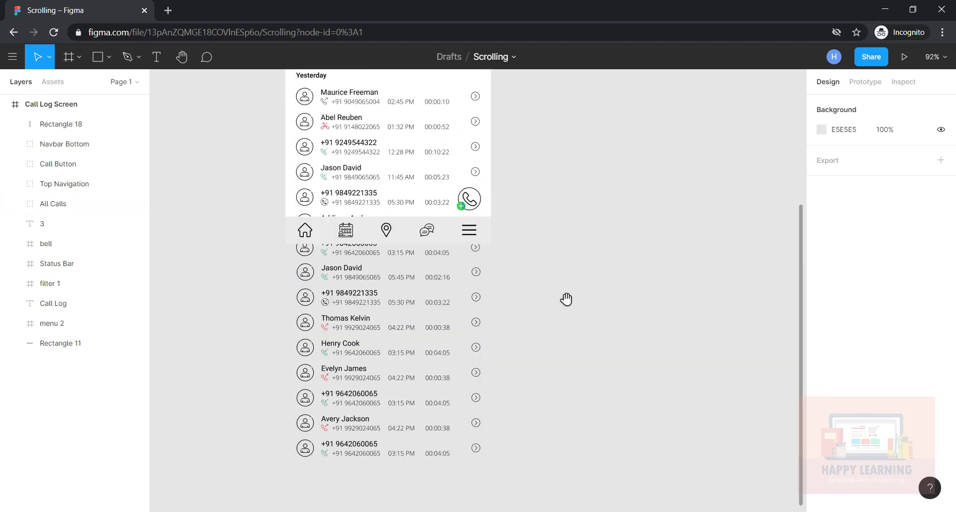
pyautogui.scroll(-4, 562, 274)
pyautogui.scroll(8, 561, 243)
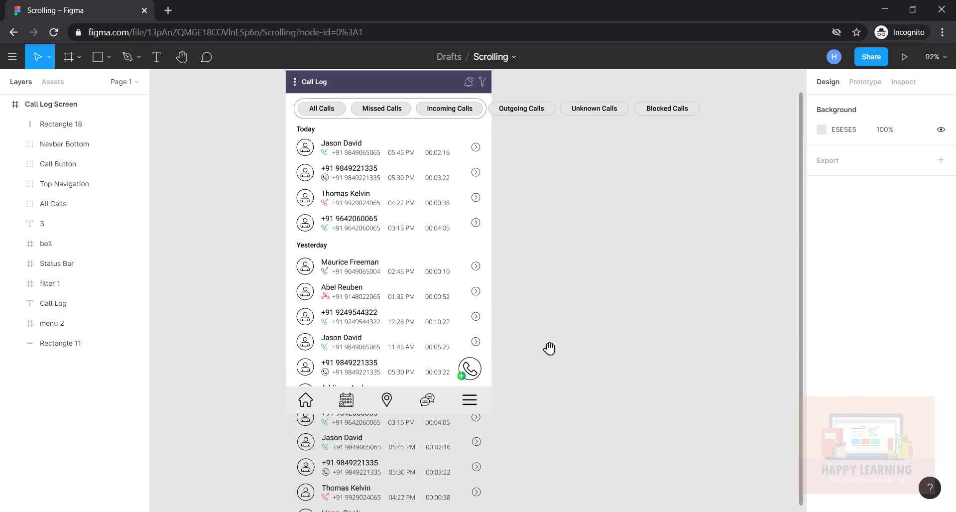
pyautogui.scroll(2, 577, 219)
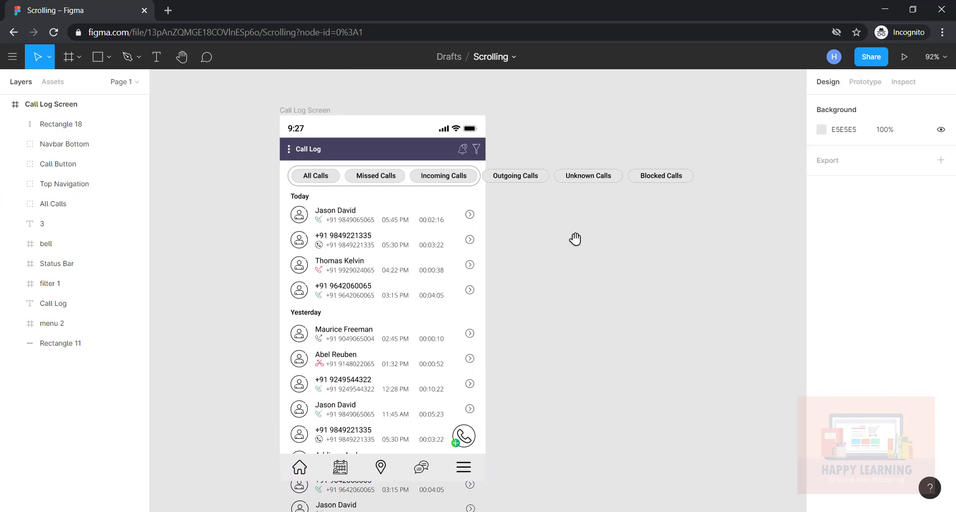
pyautogui.click(536, 178)
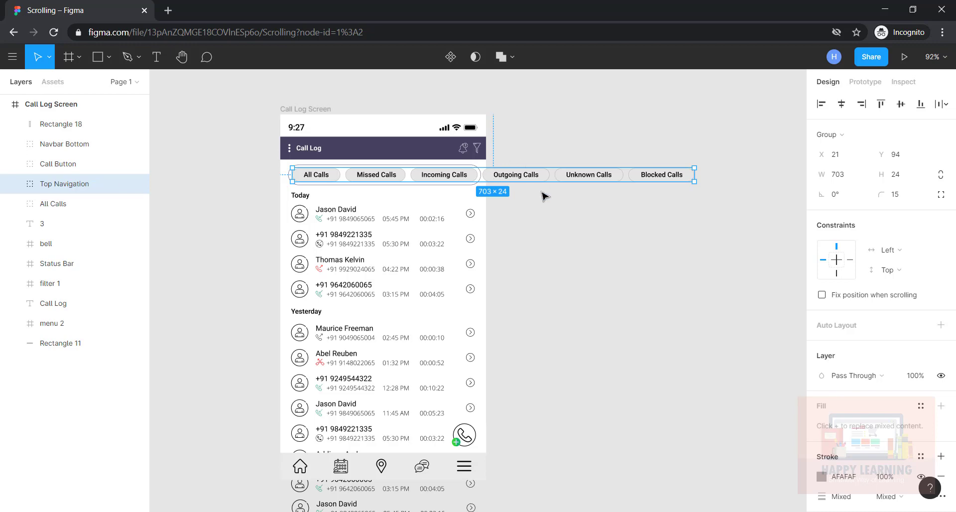
pyautogui.moveTo(608, 333); pyautogui.dragTo(624, 321)
pyautogui.scroll(1, 624, 321)
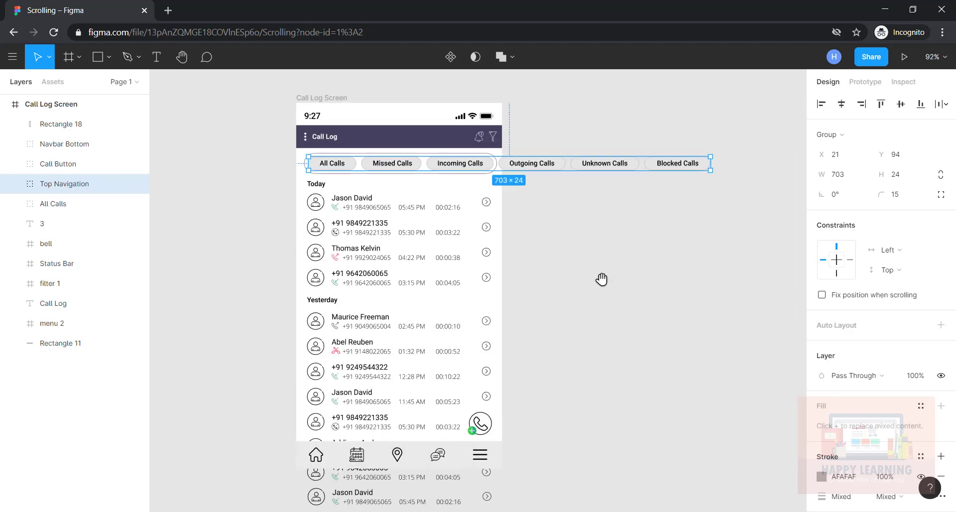
pyautogui.click(539, 179)
pyautogui.click(537, 169)
# Step: Wrap the Top Navigation group in a new frame and rename Frame 19 to 'Call Types'
pyautogui.rightClick(69, 186)
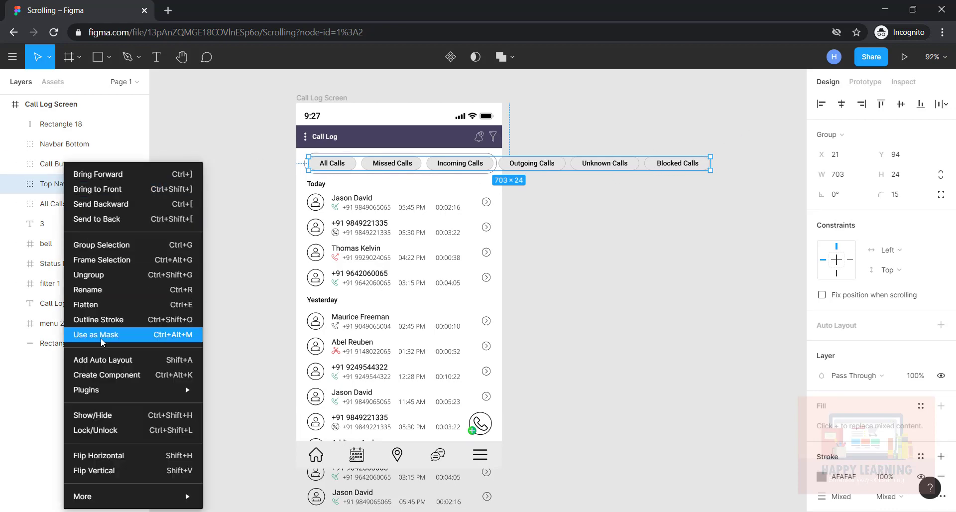
pyautogui.click(112, 261)
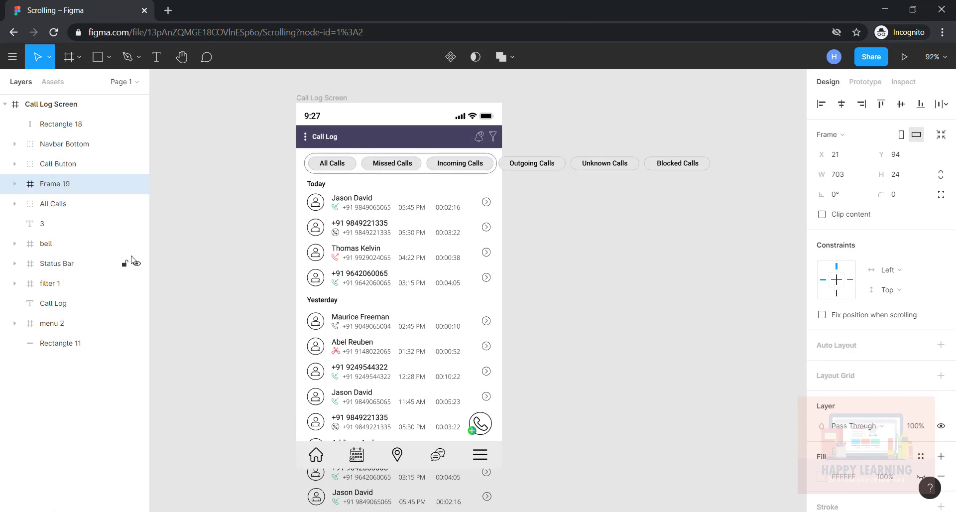
pyautogui.click(15, 184)
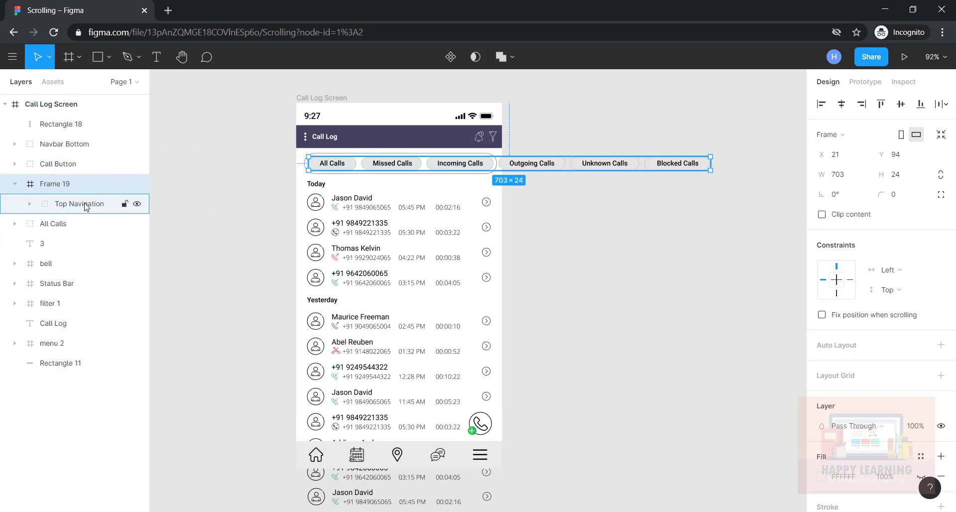
pyautogui.doubleClick(54, 184)
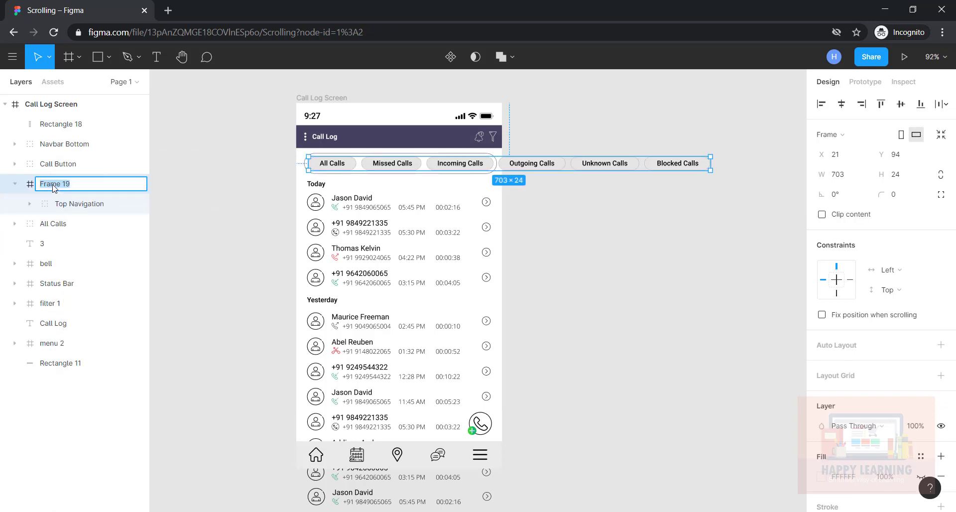
pyautogui.write('Call Types')
pyautogui.click(236, 236)
# Step: Narrow the Call Types frame to 324 × 24 so only three filter chips show
pyautogui.click(55, 185)
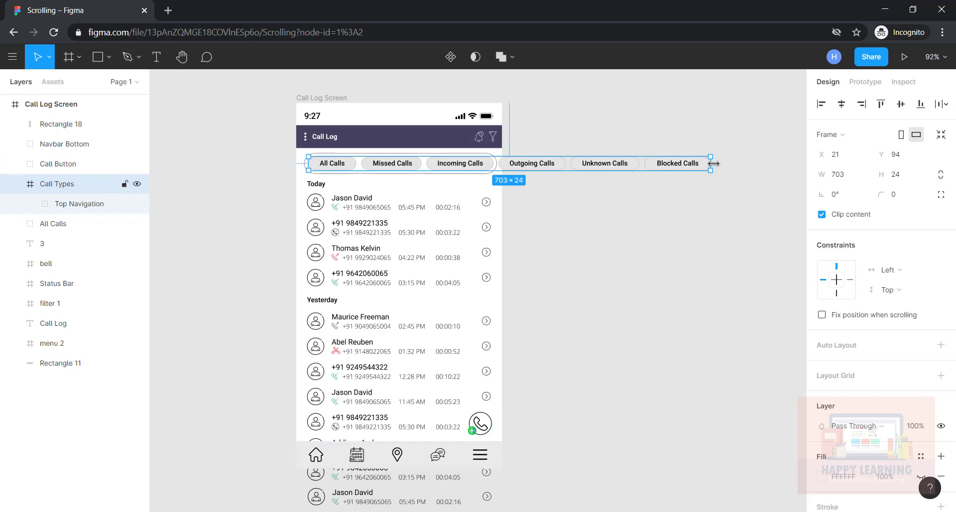
pyautogui.moveTo(713, 163); pyautogui.dragTo(497, 188)
pyautogui.click(609, 276)
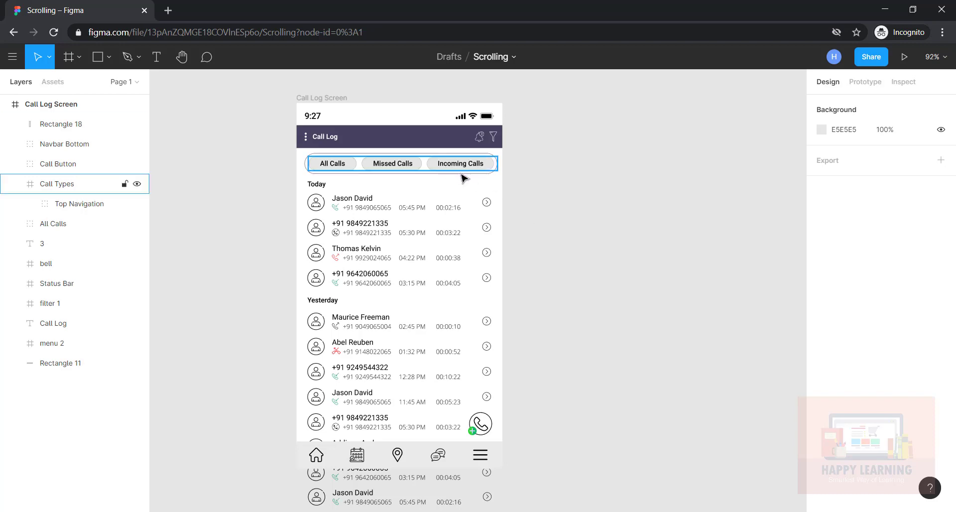
pyautogui.click(63, 183)
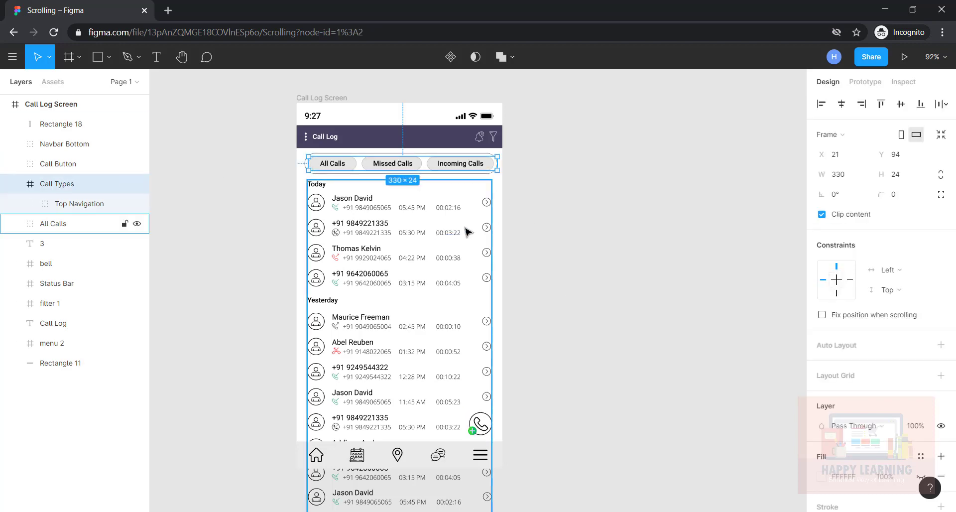
pyautogui.scroll(5, 470, 229)
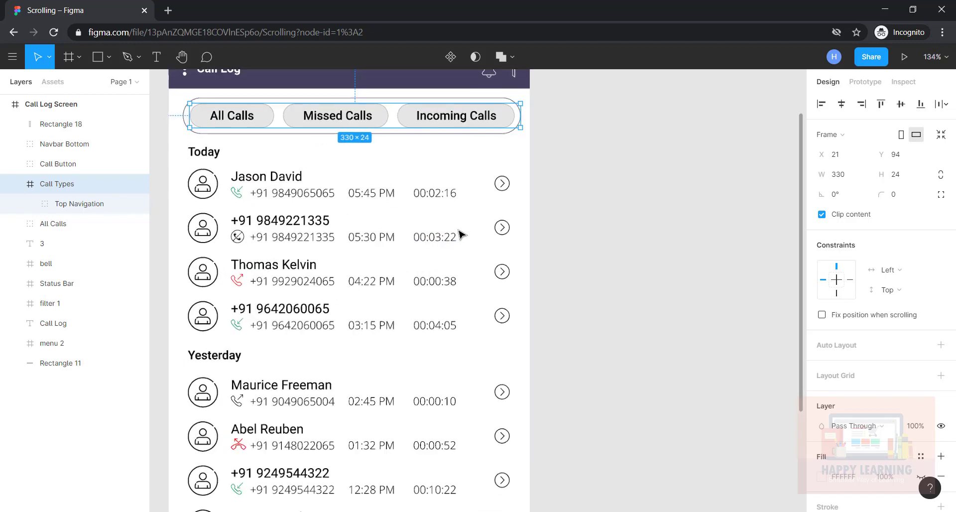
pyautogui.moveTo(441, 128); pyautogui.dragTo(508, 219)
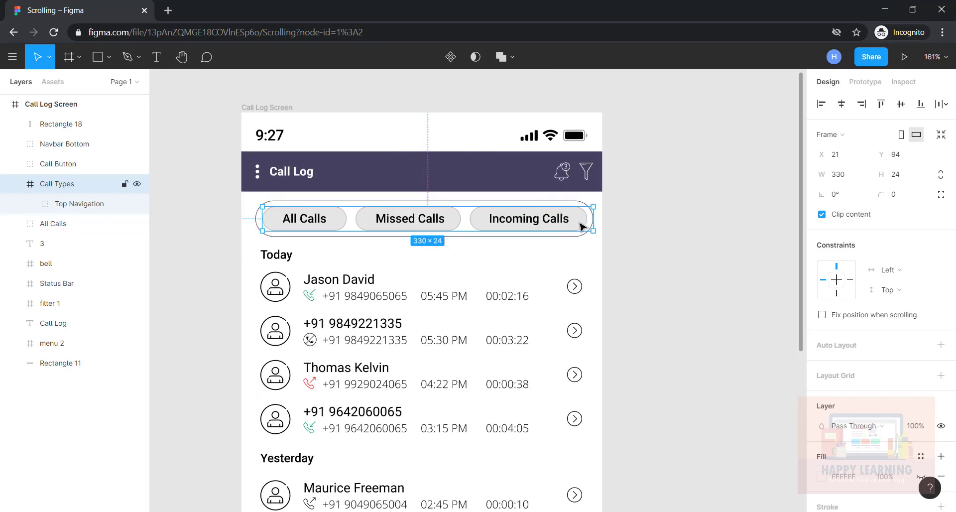
pyautogui.moveTo(590, 222); pyautogui.dragTo(587, 230)
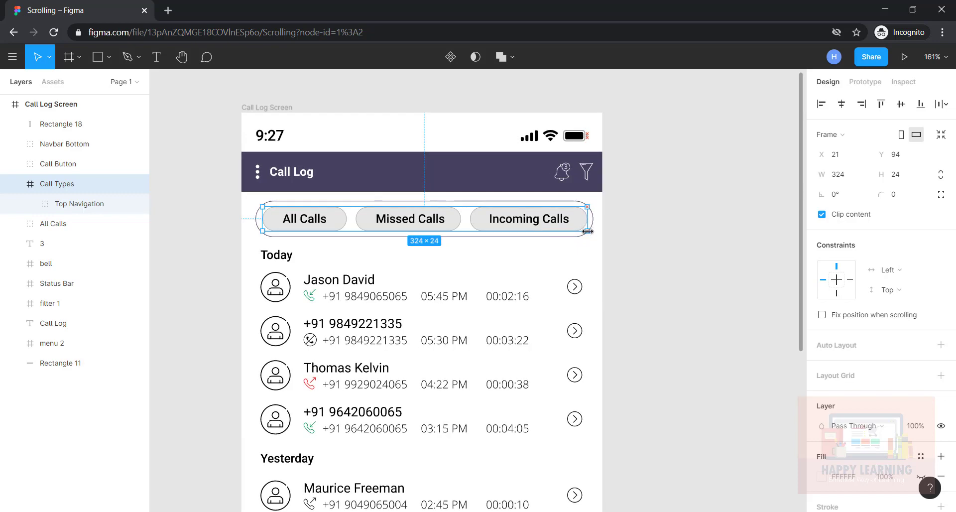
pyautogui.click(667, 258)
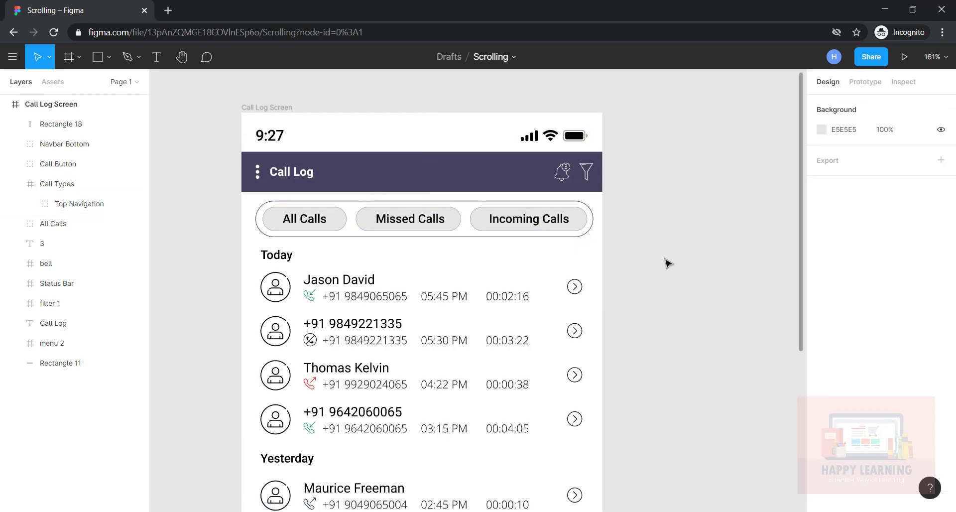
pyautogui.click(571, 232)
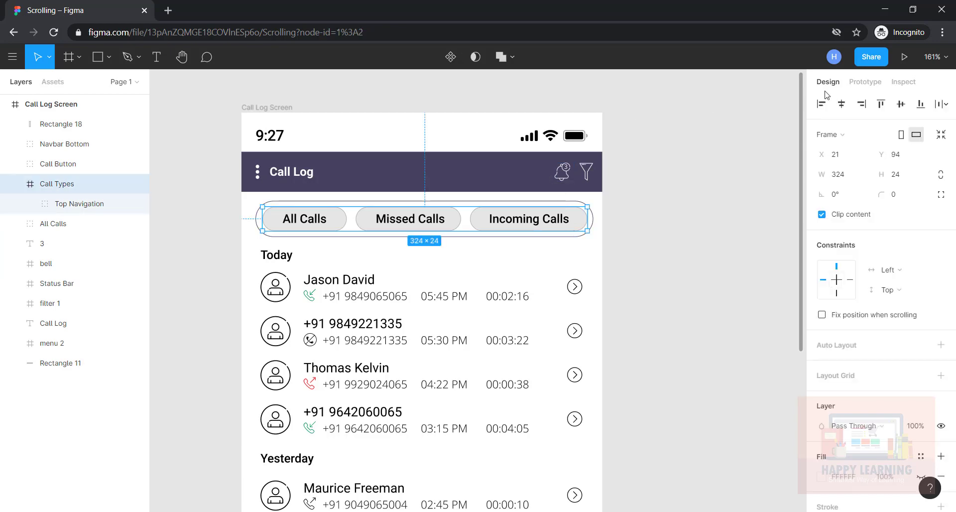
# Step: Set the Call Types overflow behavior to Horizontal Scrolling and launch the prototype presentation
pyautogui.click(870, 85)
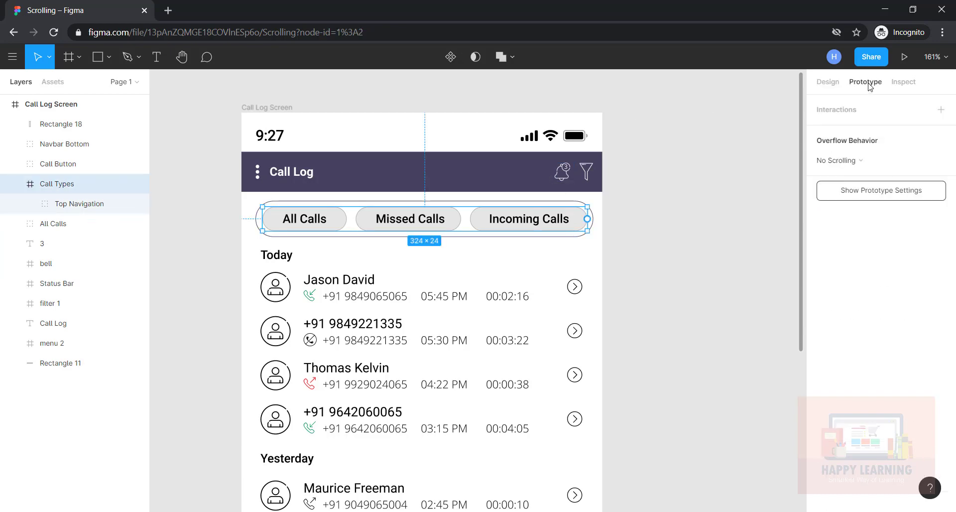
pyautogui.click(840, 166)
pyautogui.click(841, 173)
pyautogui.click(716, 314)
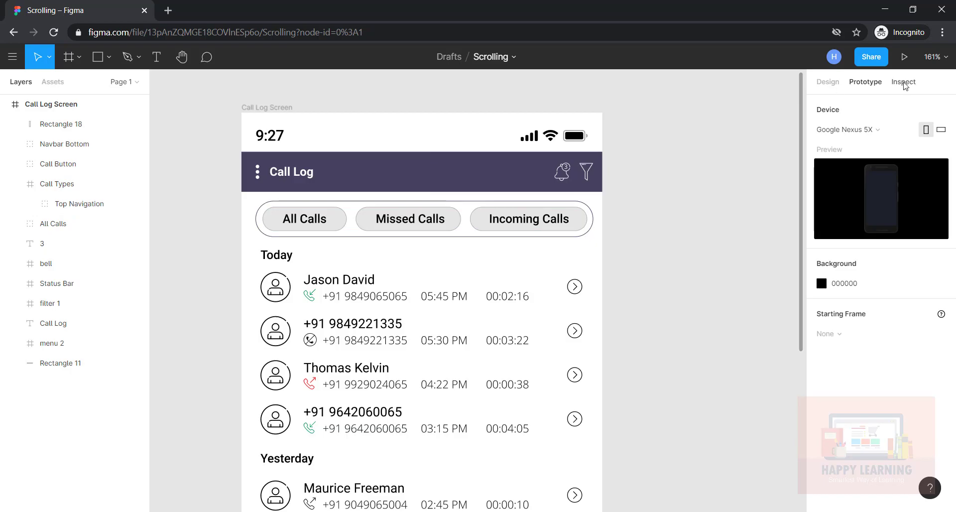
pyautogui.click(904, 57)
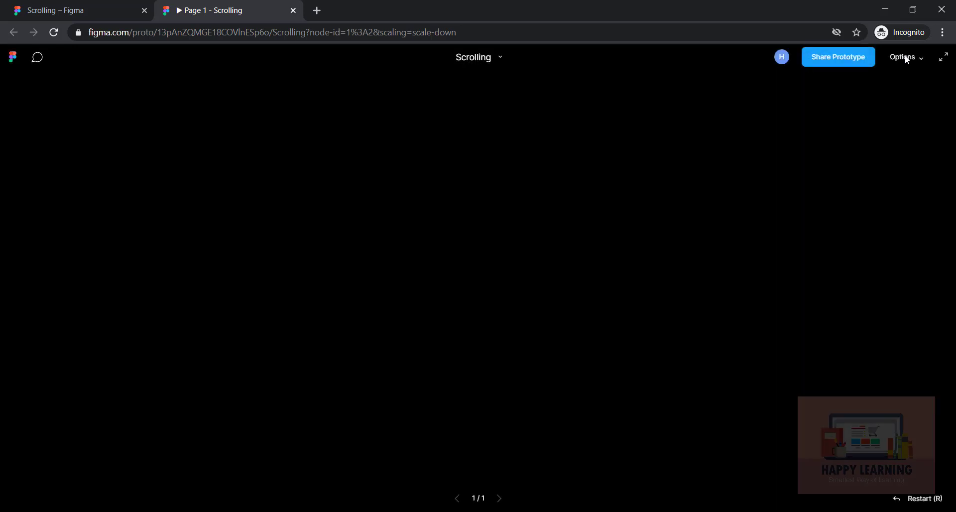
# Step: Drag the filter chips left to reveal Blocked Calls, then close the presentation tab
pyautogui.moveTo(537, 167); pyautogui.dragTo(435, 166)
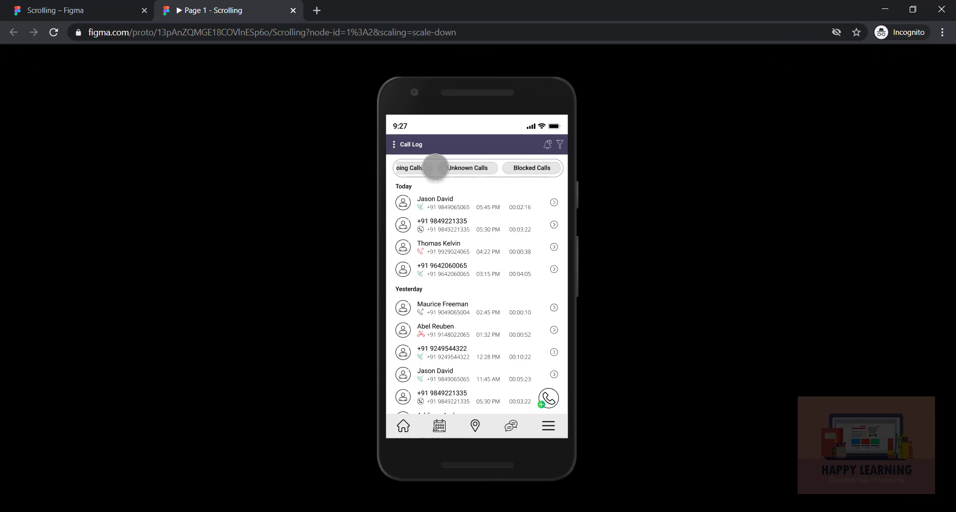
pyautogui.click(293, 11)
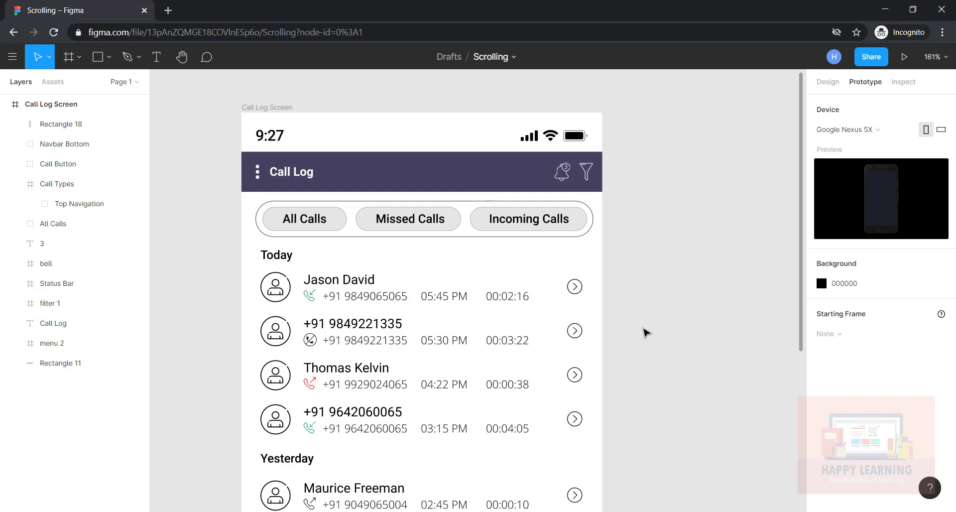
pyautogui.scroll(-3, 397, 271)
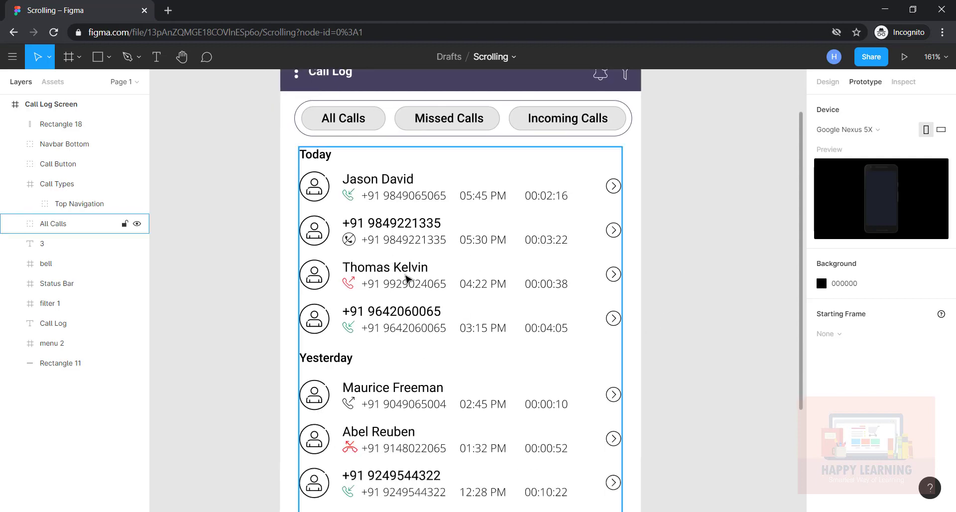
pyautogui.click(367, 185)
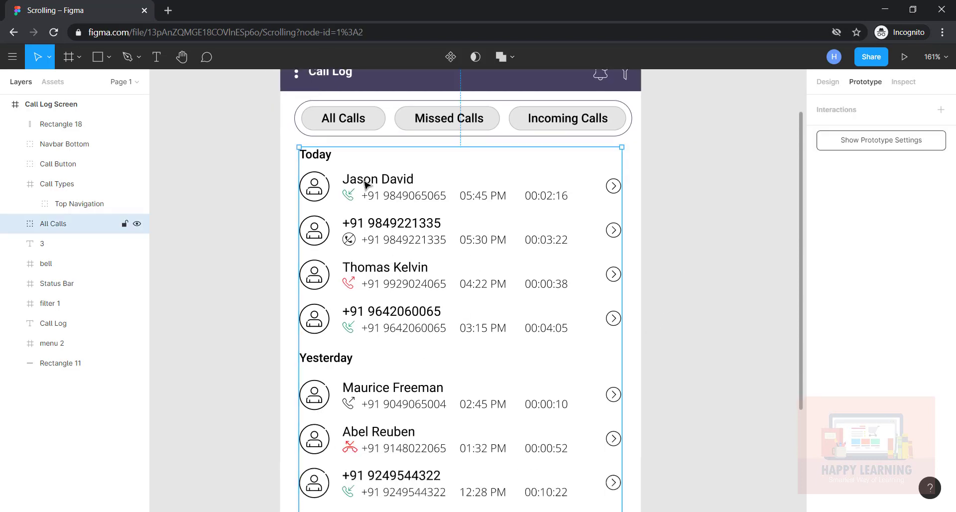
pyautogui.click(14, 223)
pyautogui.click(71, 243)
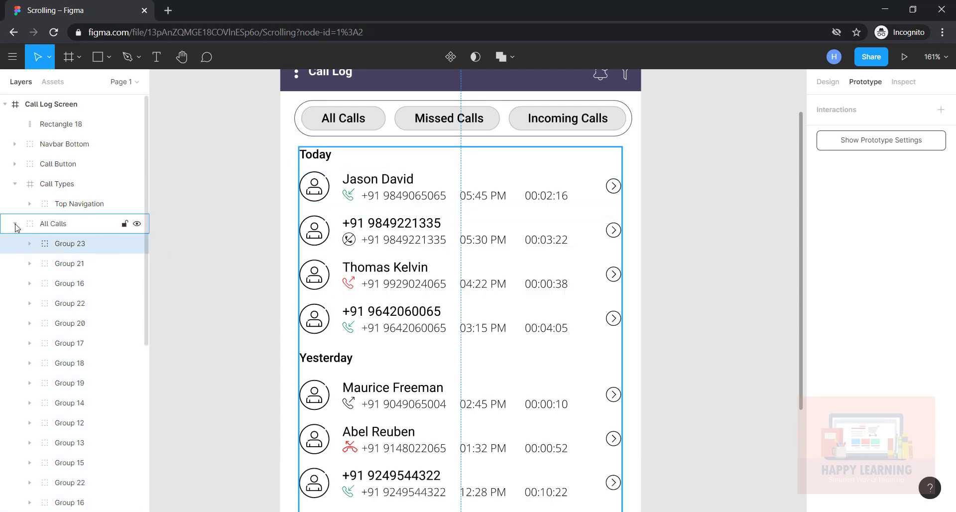
pyautogui.click(693, 243)
pyautogui.scroll(-2, 693, 243)
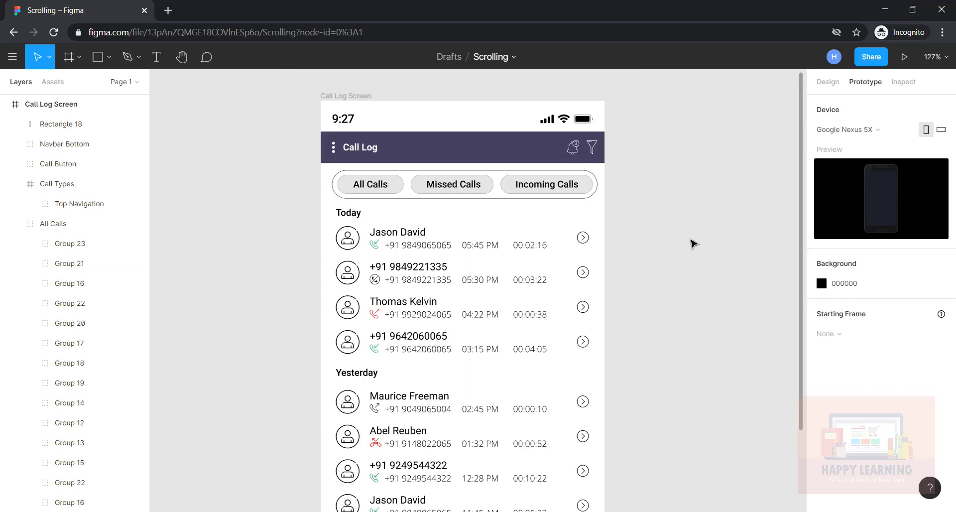
pyautogui.click(433, 269)
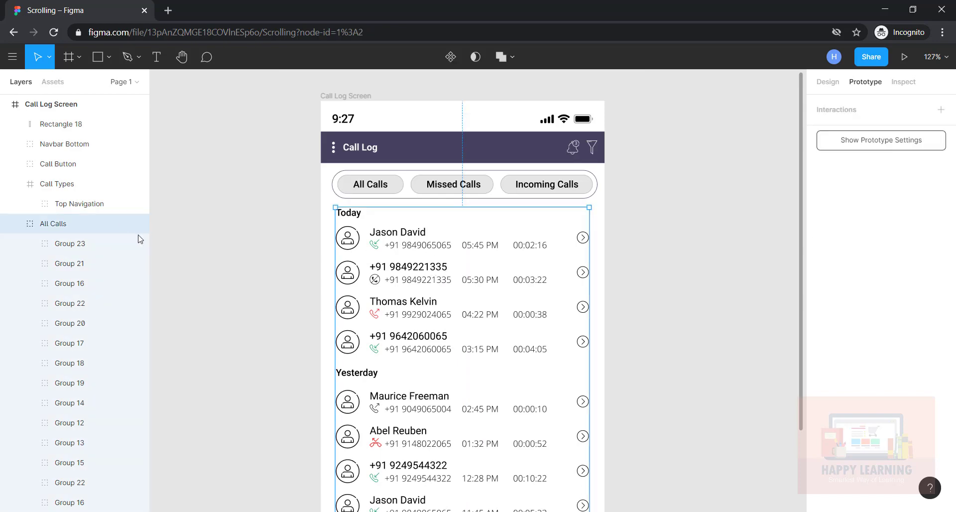
pyautogui.click(15, 223)
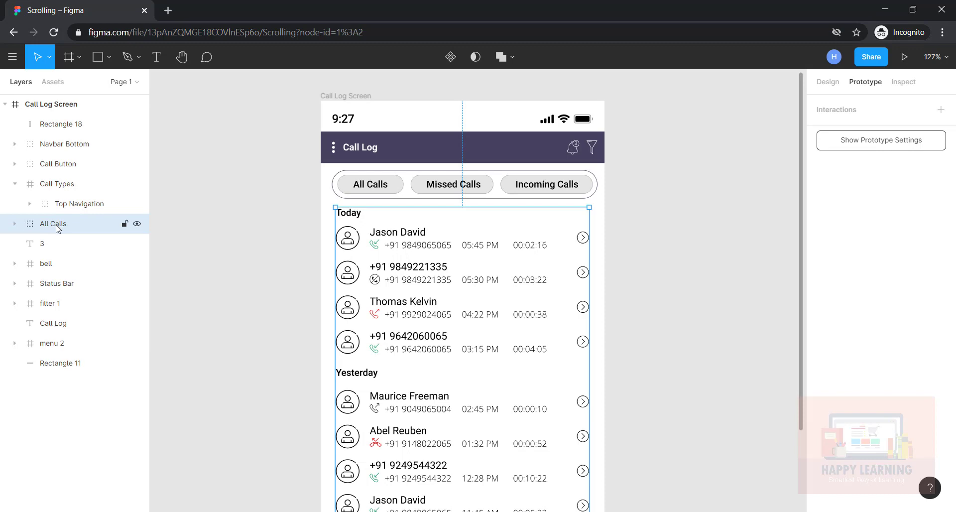
# Step: Frame the All Calls group and rename the new Frame 19 to 'Call Details'
pyautogui.rightClick(56, 225)
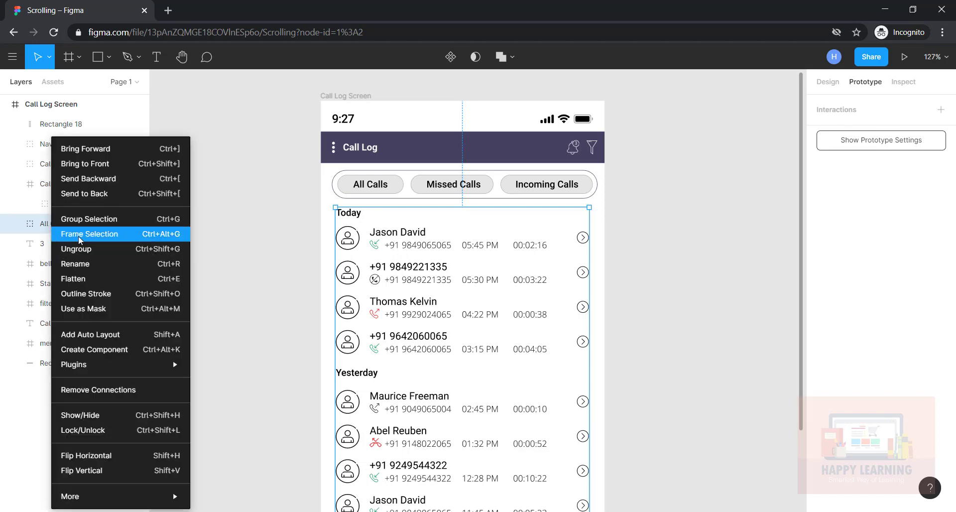
pyautogui.click(78, 235)
pyautogui.doubleClick(61, 226)
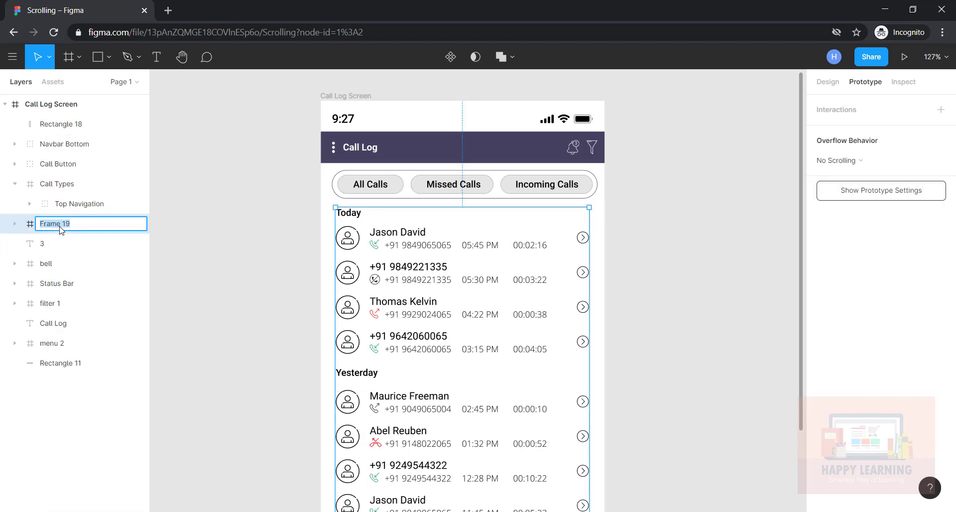
pyautogui.write('Call Details')
pyautogui.click(200, 249)
pyautogui.click(57, 223)
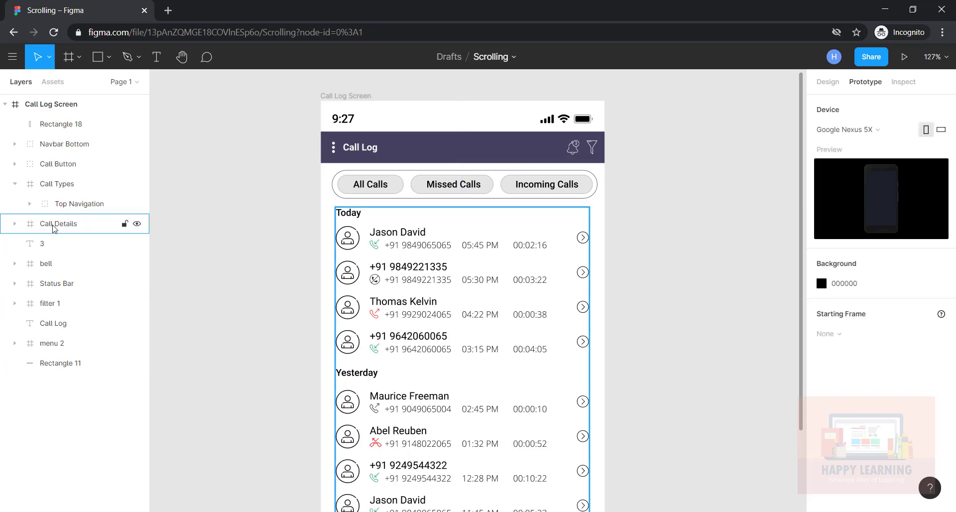
pyautogui.moveTo(634, 405); pyautogui.dragTo(645, 161)
pyautogui.scroll(-2, 646, 161)
pyautogui.scroll(3, 641, 251)
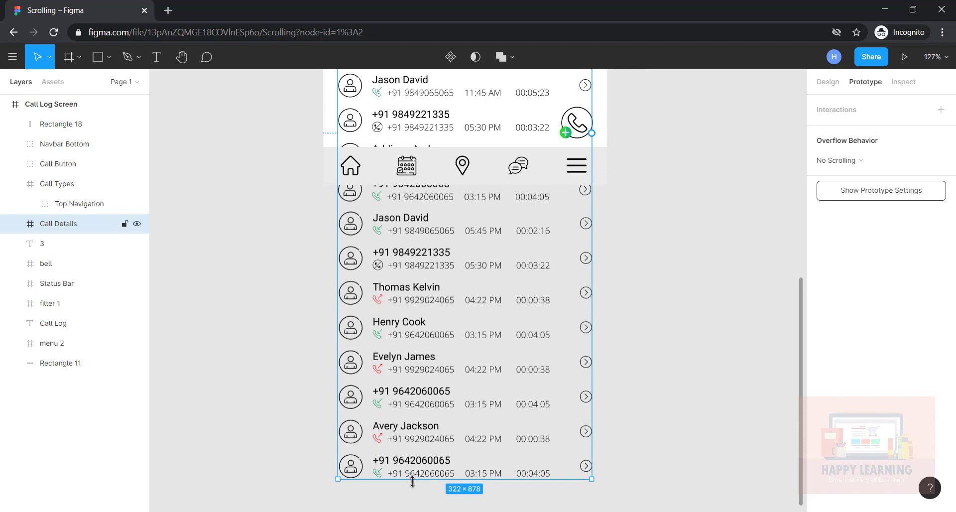
# Step: Shorten the Call Details frame to 322 × 457 by dragging its bottom edge up
pyautogui.moveTo(412, 479); pyautogui.dragTo(462, 146)
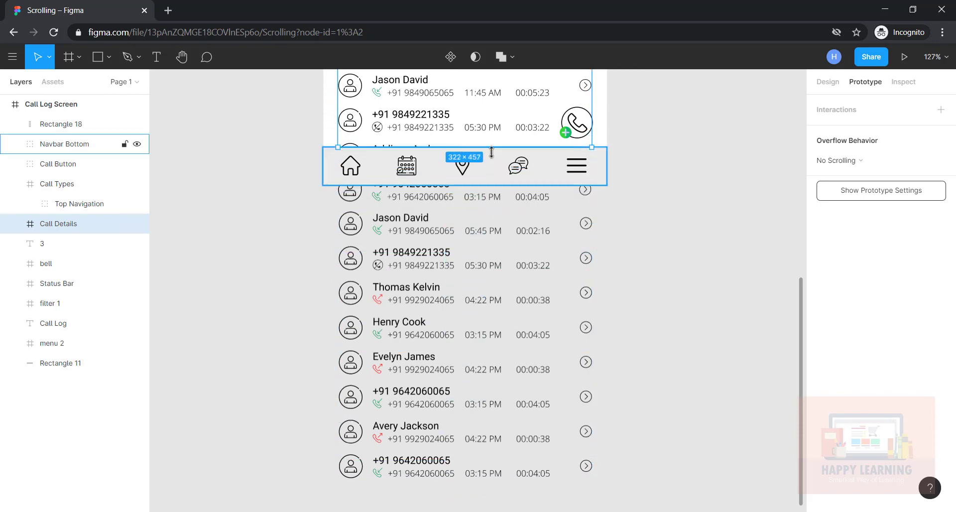
pyautogui.click(672, 261)
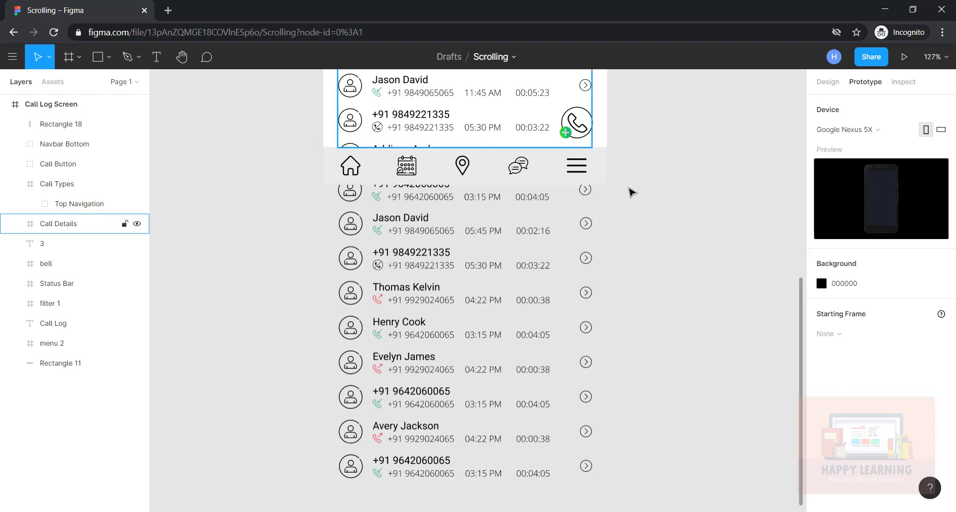
pyautogui.scroll(5, 684, 254)
pyautogui.scroll(4, 676, 234)
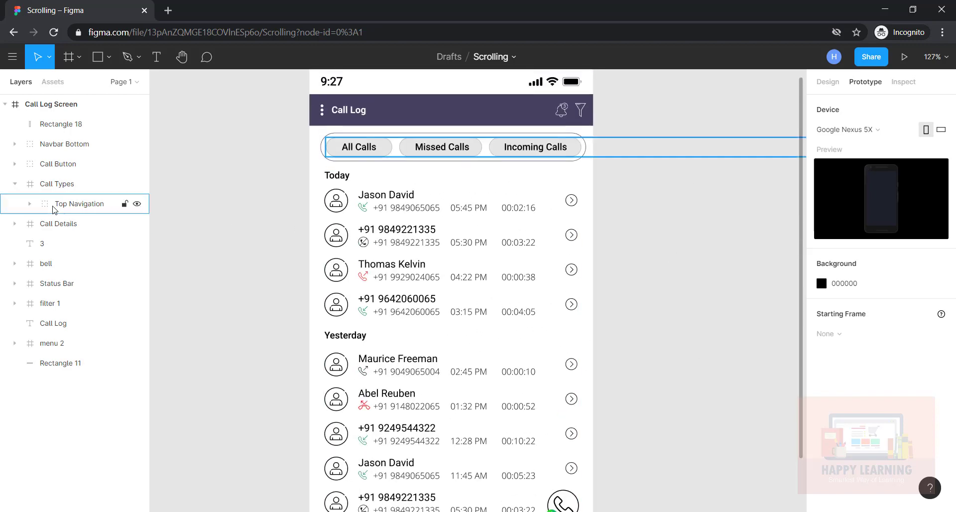
# Step: Confirm the Call Types frame keeps its Horizontal Scrolling overflow behavior
pyautogui.click(63, 184)
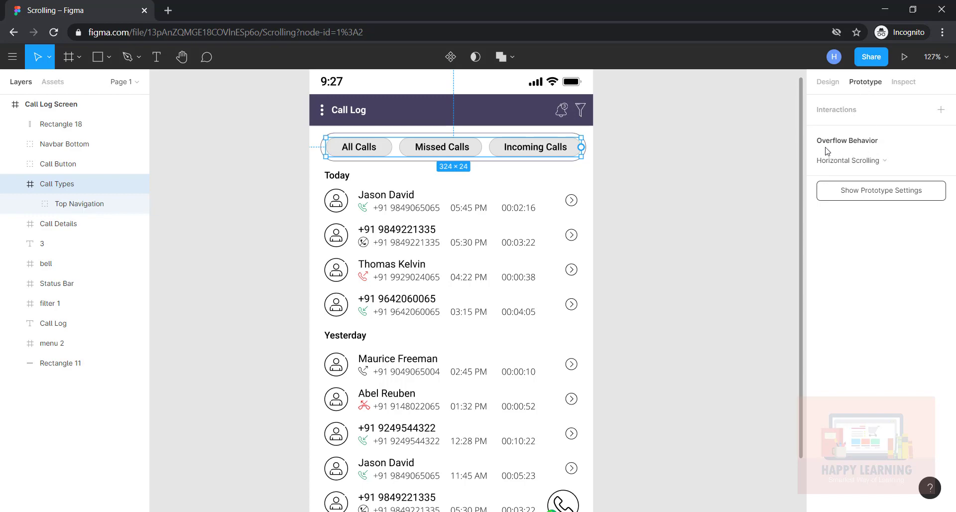
pyautogui.click(850, 167)
pyautogui.click(256, 248)
# Step: Set Call Details overflow behavior to Vertical Scrolling and launch the presentation view
pyautogui.click(58, 227)
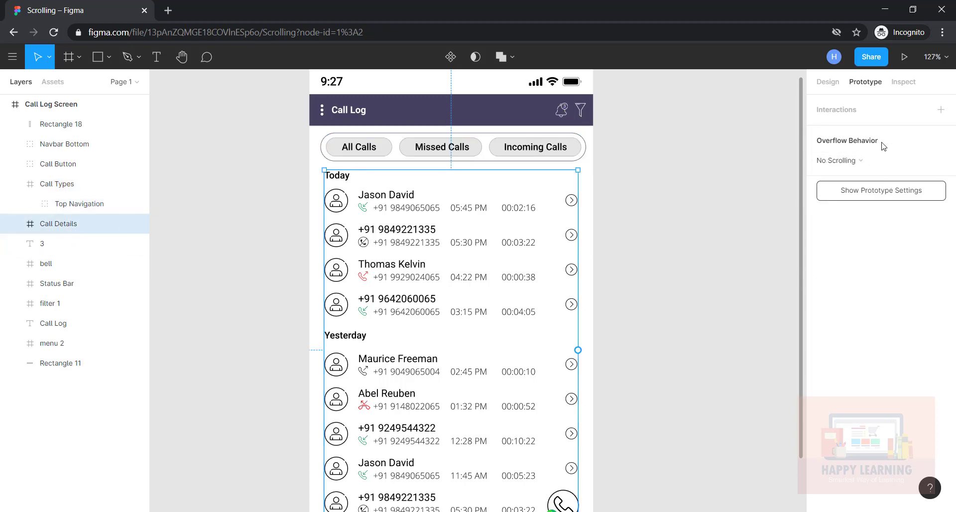
pyautogui.click(850, 168)
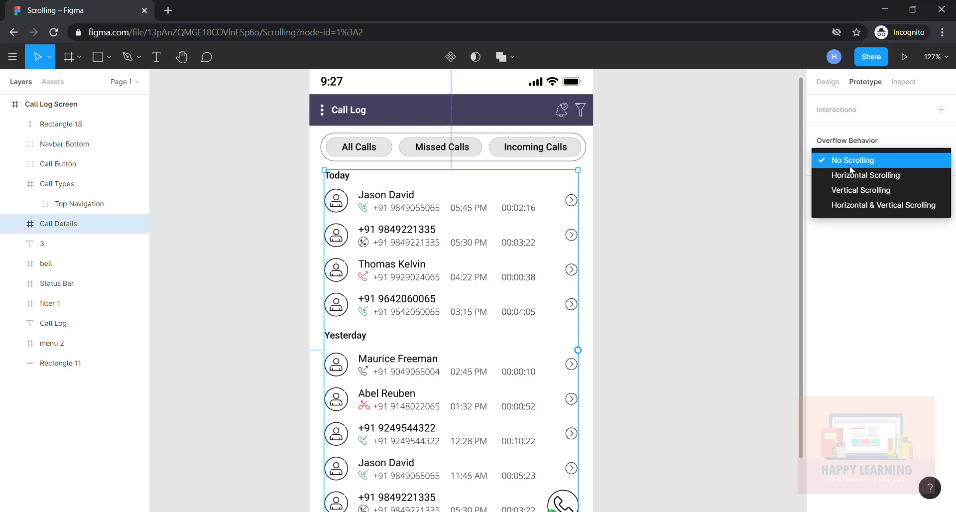
pyautogui.click(852, 192)
pyautogui.click(679, 256)
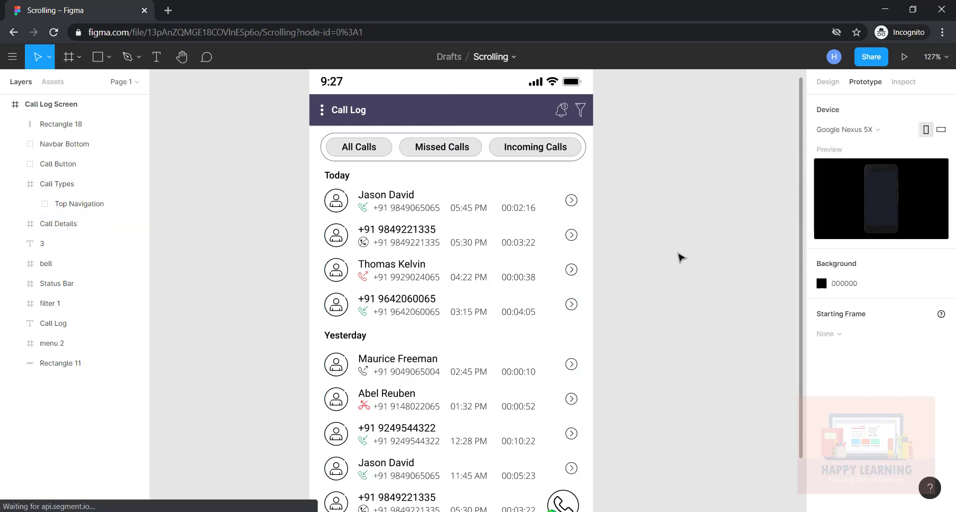
pyautogui.click(903, 56)
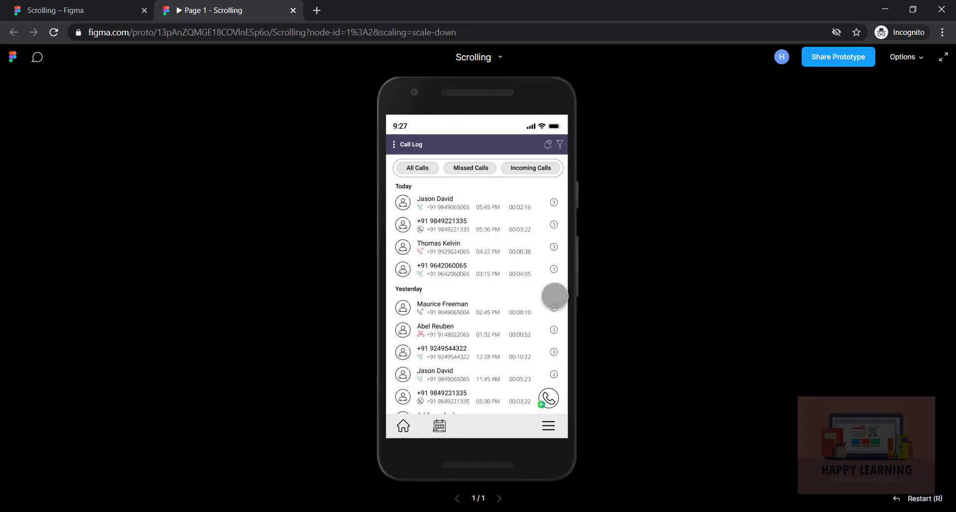
# Step: Drag the call list up and down in the prototype, then return to the editor and select Call Types
pyautogui.moveTo(470, 364); pyautogui.dragTo(485, 345)
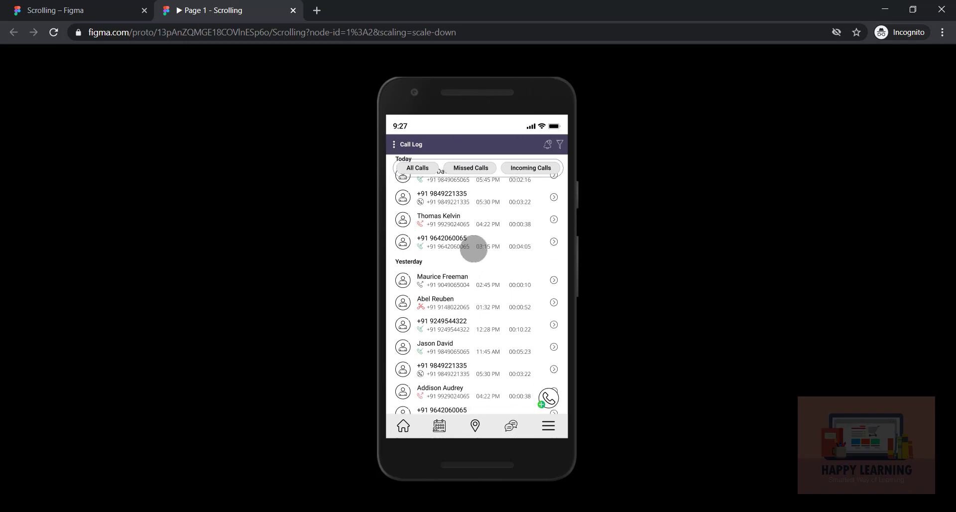
pyautogui.moveTo(464, 226)
pyautogui.mouseDown()
pyautogui.moveTo(458, 312)
pyautogui.moveTo(465, 243)
pyautogui.moveTo(453, 271)
pyautogui.moveTo(472, 317)
pyautogui.moveTo(468, 234)
pyautogui.mouseUp()
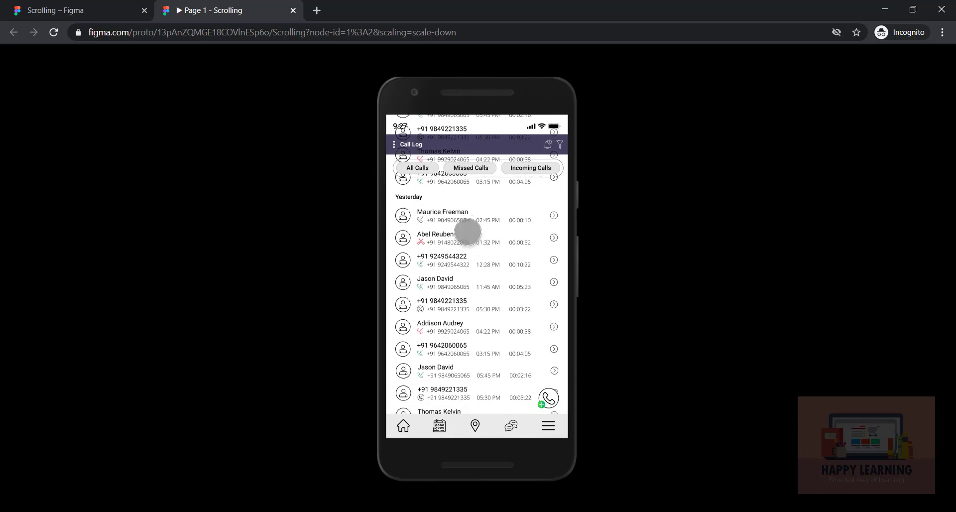
pyautogui.click(77, 14)
pyautogui.click(57, 185)
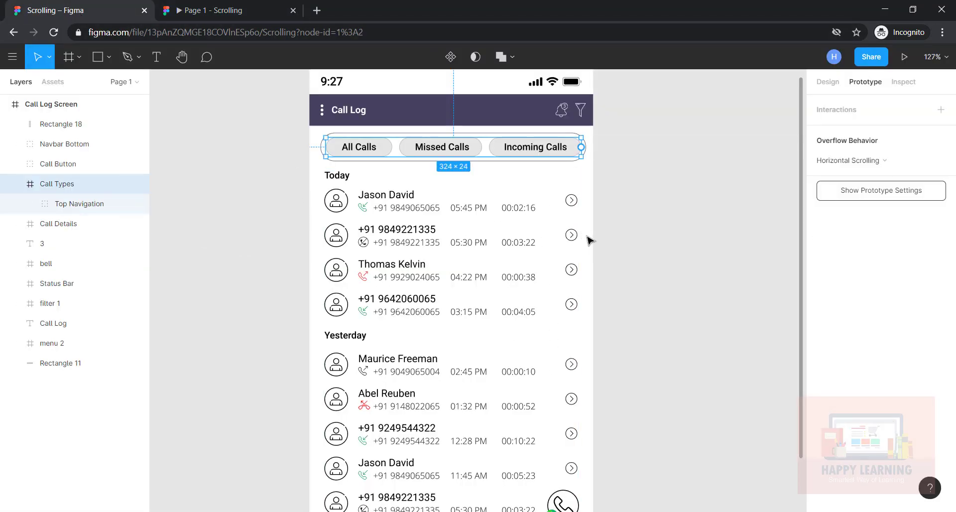
# Step: Turn on Clip content for the 322 × 457 Call Details frame in the Design panel
pyautogui.click(828, 84)
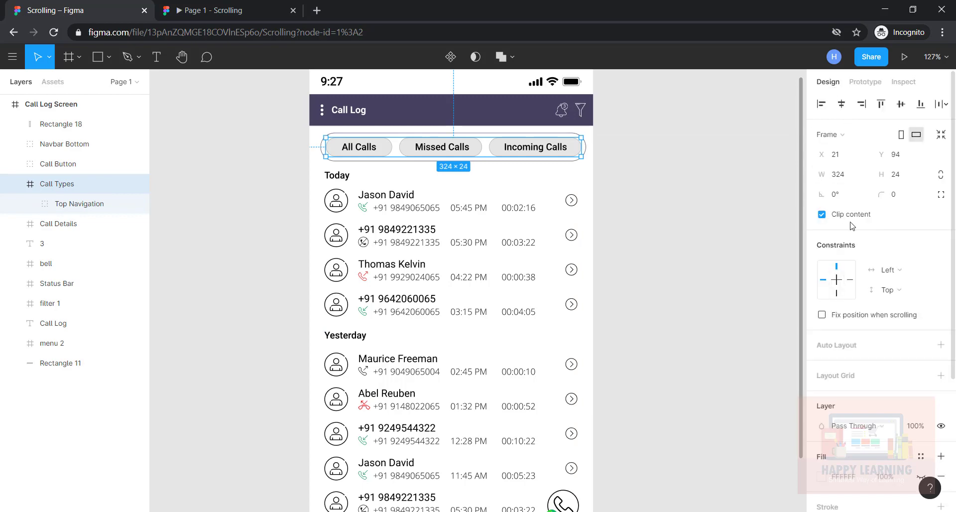
pyautogui.click(15, 184)
pyautogui.click(62, 205)
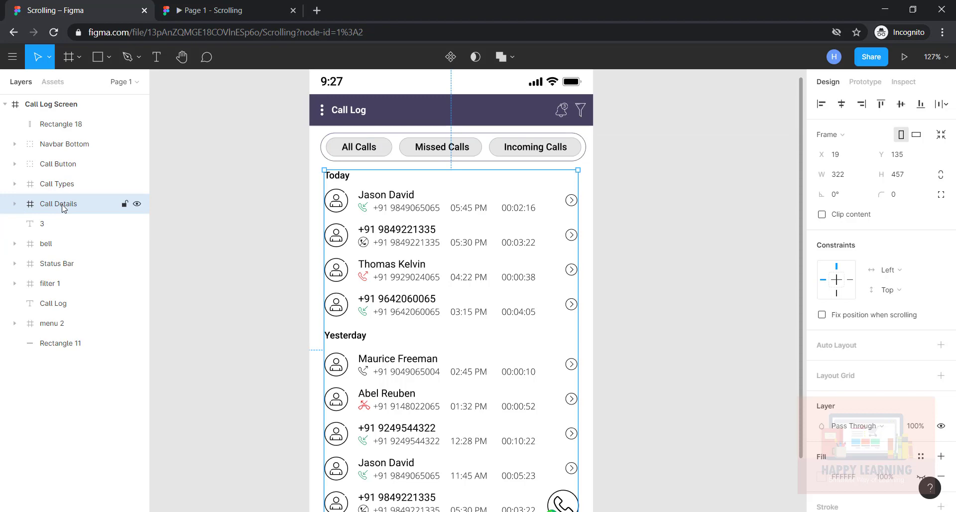
pyautogui.click(821, 215)
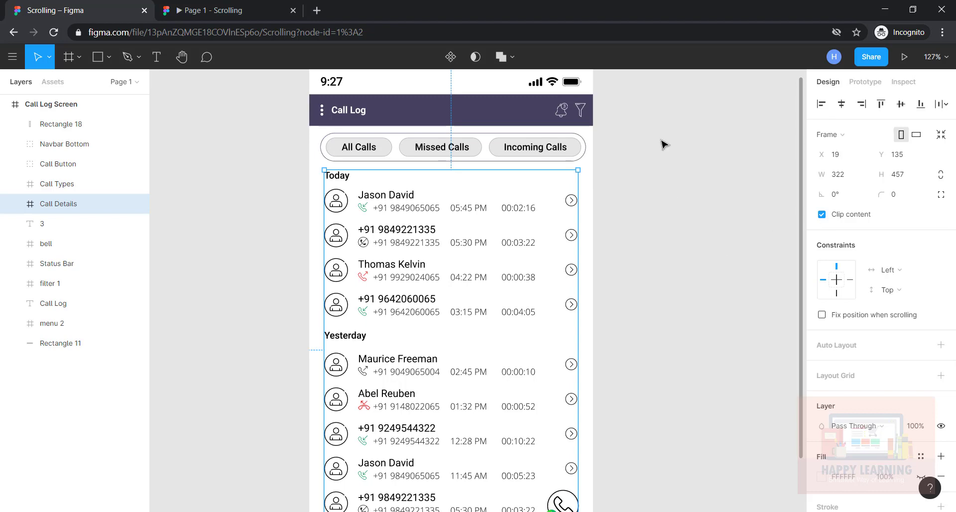
pyautogui.click(225, 13)
# Step: Scroll the clipped call list in the prototype, then close the 'Page 1 – Scrolling' tab
pyautogui.moveTo(463, 367); pyautogui.dragTo(452, 312)
pyautogui.moveTo(450, 366); pyautogui.dragTo(465, 273)
pyautogui.scroll(5, 465, 232)
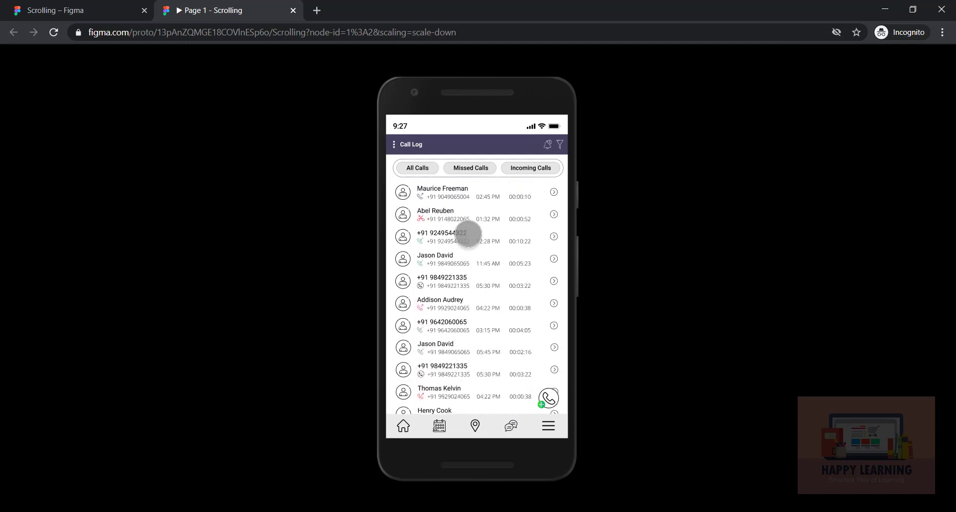
pyautogui.scroll(-5, 478, 300)
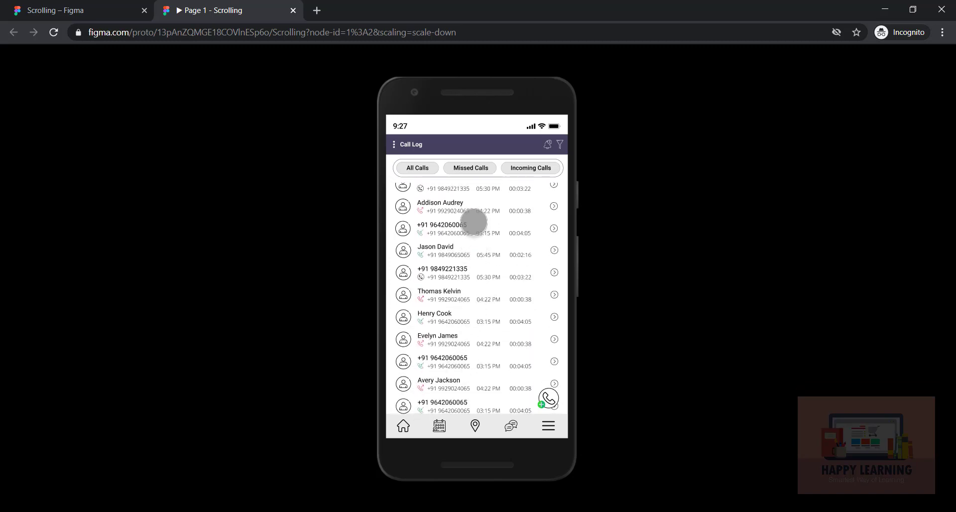
pyautogui.scroll(5, 465, 219)
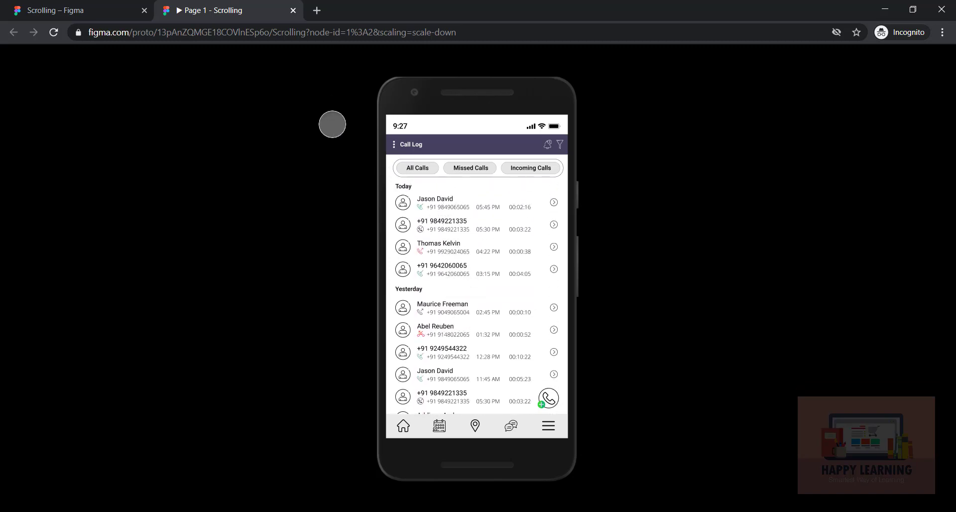
pyautogui.click(293, 10)
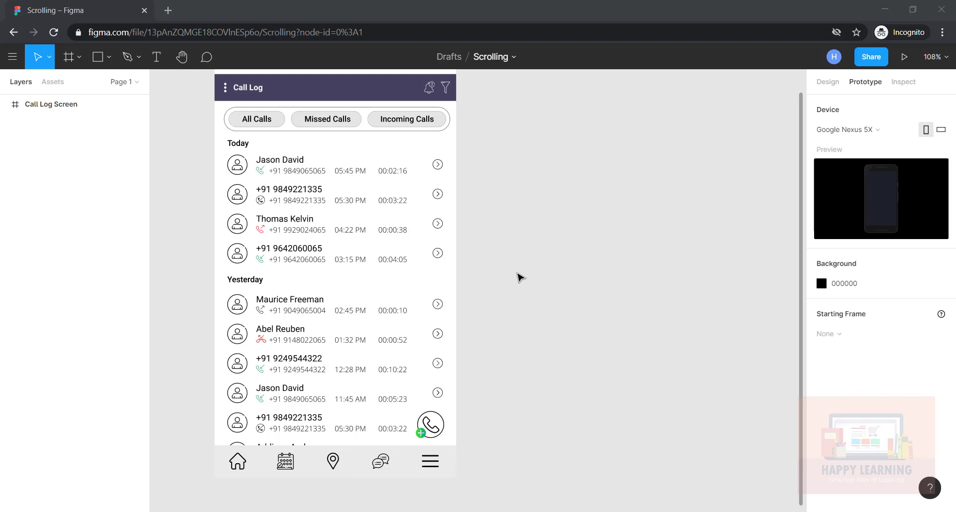
# Step: Pan to the Call Log Screen frame and Alt-drag a copy of it to the right
pyautogui.click(573, 123)
pyautogui.press('space')
pyautogui.moveTo(576, 112); pyautogui.dragTo(572, 182)
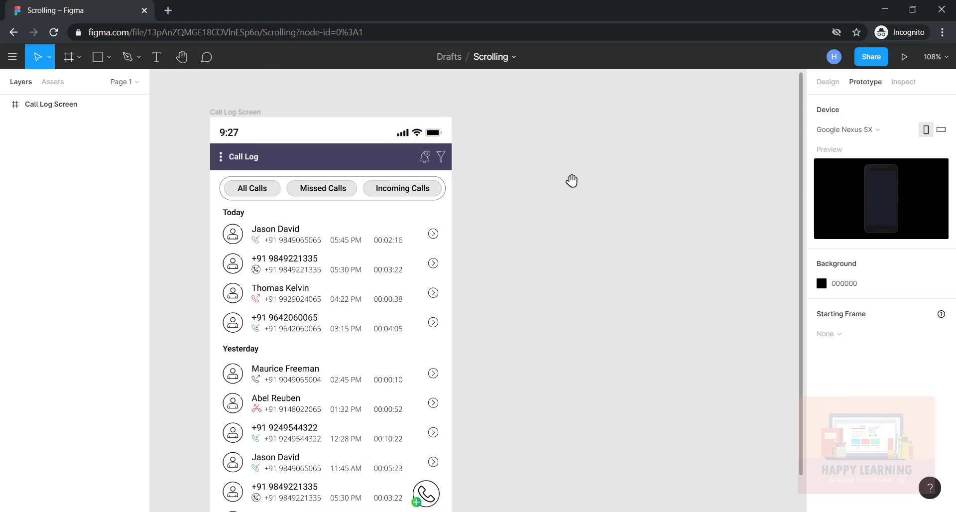
pyautogui.click(240, 110)
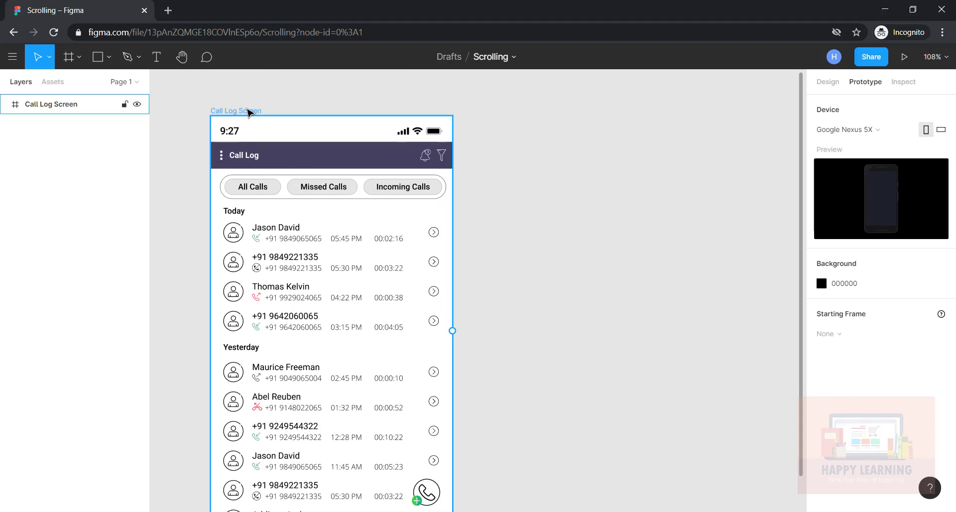
pyautogui.click(35, 106)
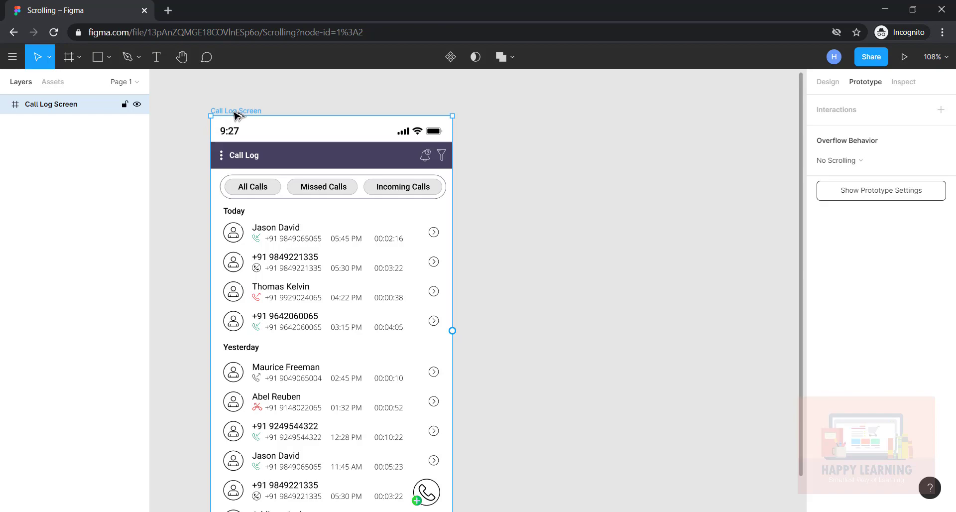
pyautogui.moveTo(344, 118); pyautogui.dragTo(537, 116)
pyautogui.scroll(-1, 537, 115)
pyautogui.click(465, 215)
pyautogui.scroll(-1, 613, 198)
pyautogui.hscroll(3, 614, 198)
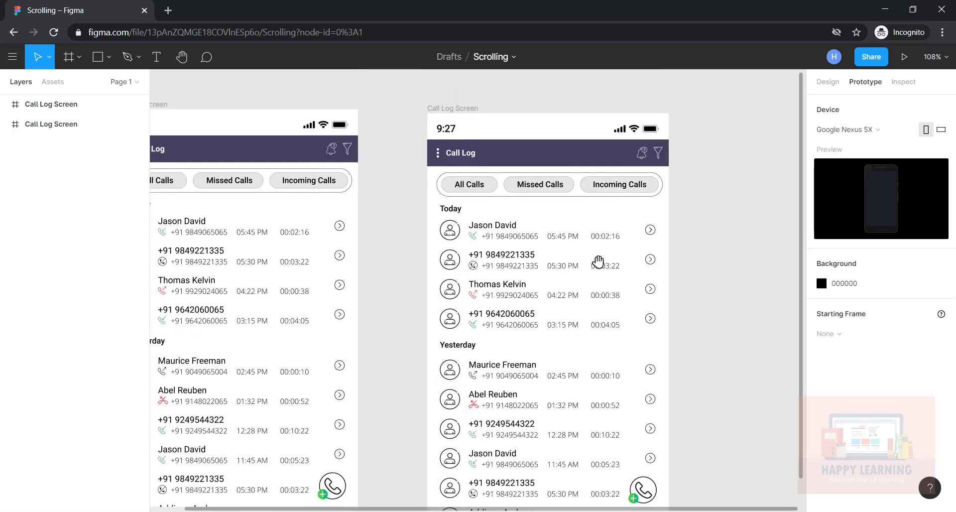
# Step: Rename the copied frame to 'Call Log Screen 01'
pyautogui.click(59, 107)
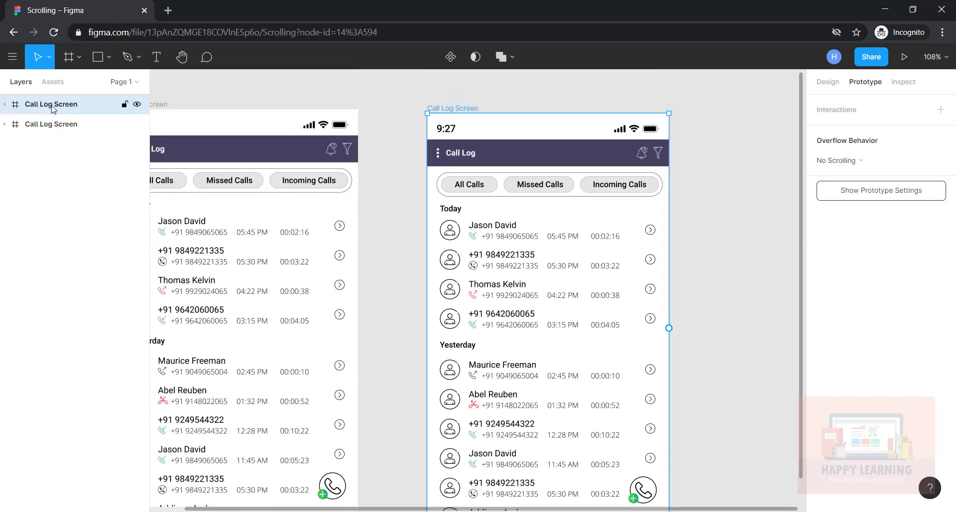
pyautogui.doubleClick(48, 107)
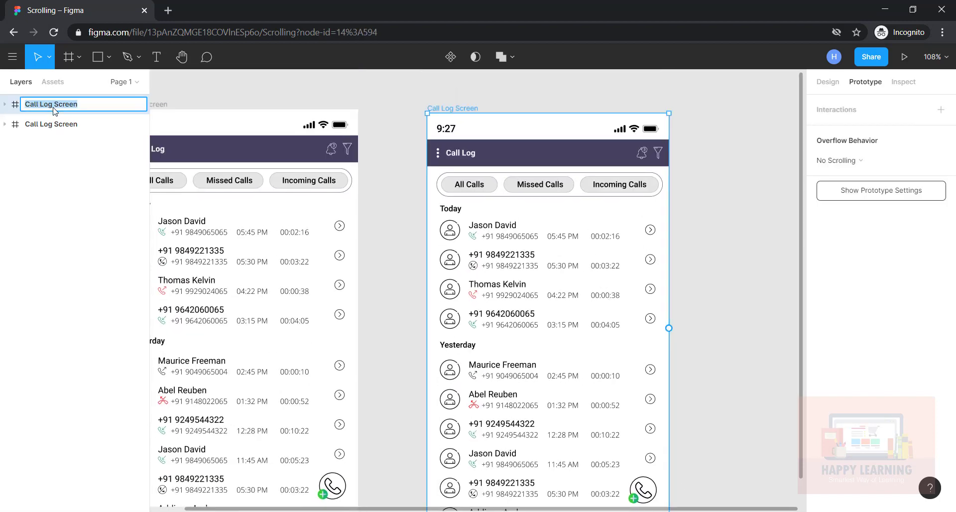
pyautogui.click(85, 108)
pyautogui.write('01')
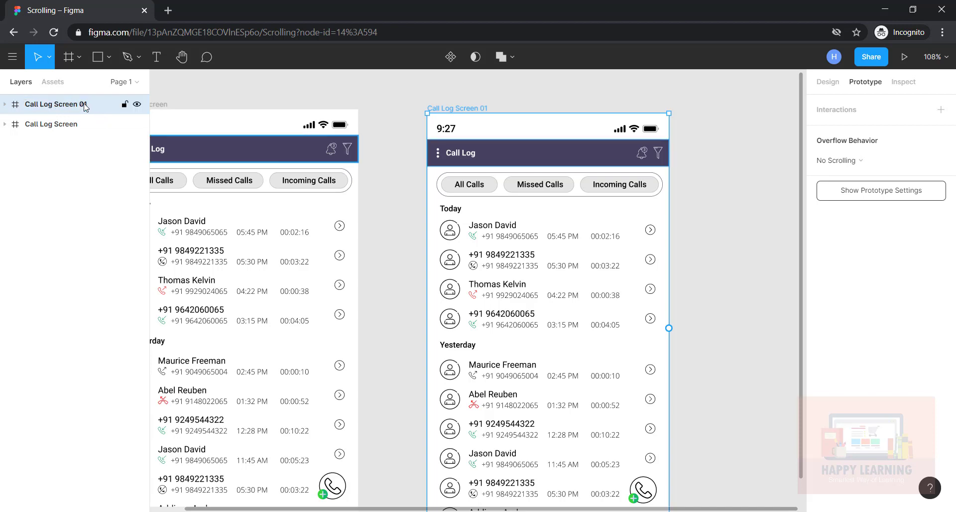
pyautogui.click(704, 249)
# Step: Turn off Clip content on the Call Details frame so its overflowing call rows show
pyautogui.click(130, 104)
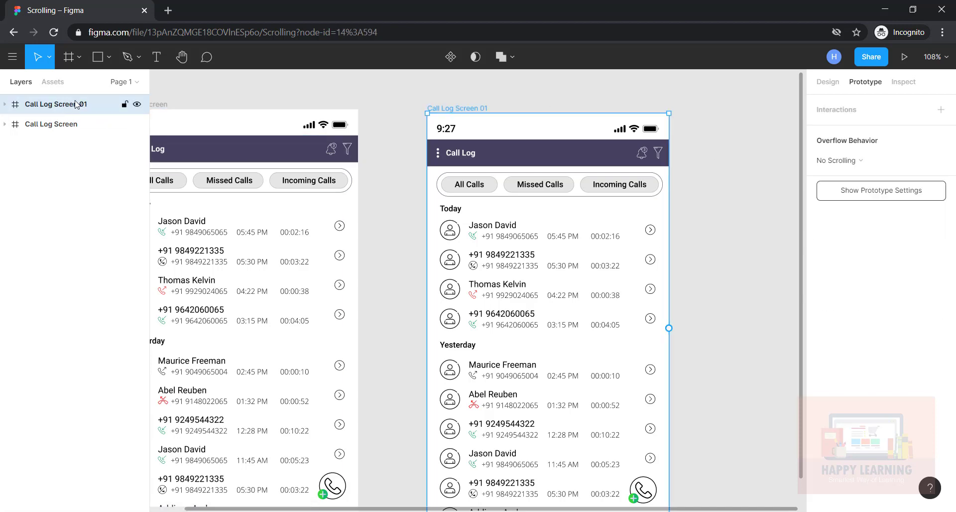
pyautogui.click(827, 81)
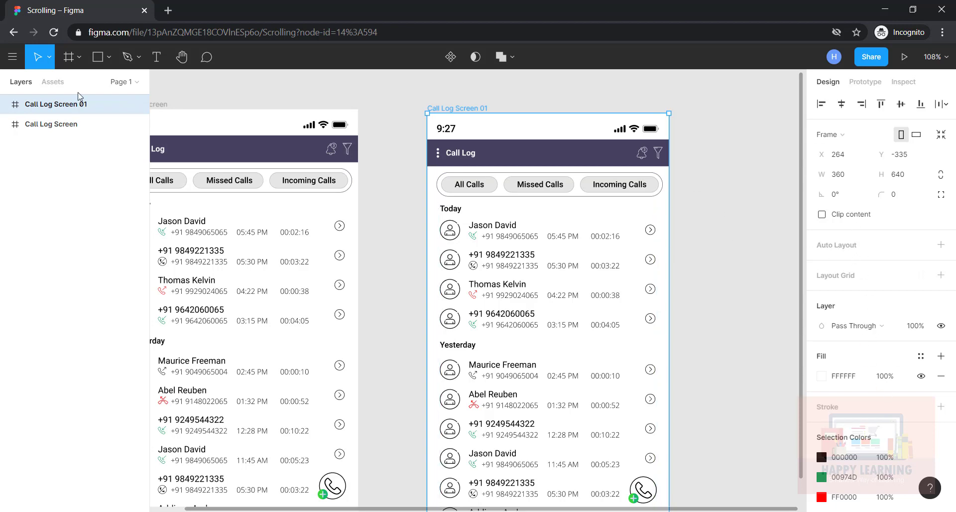
pyautogui.click(4, 105)
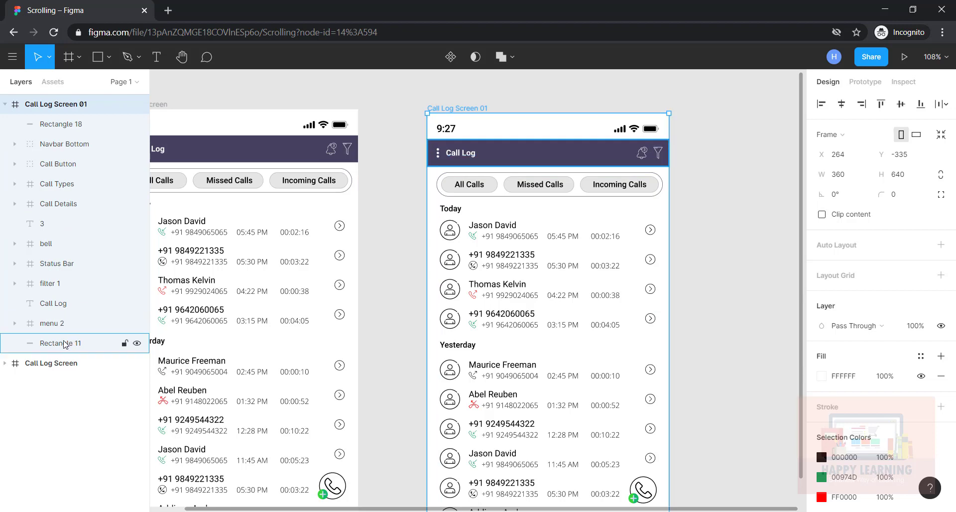
pyautogui.click(63, 205)
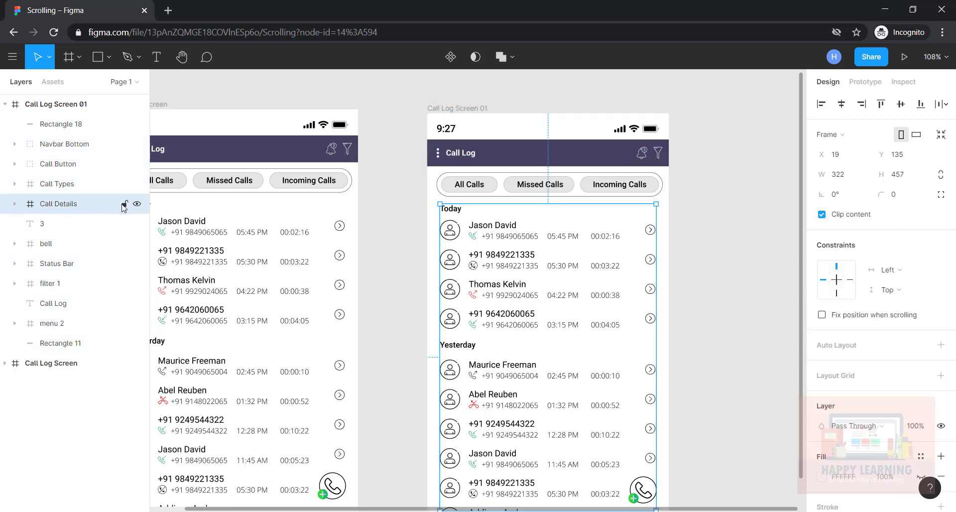
pyautogui.click(822, 215)
pyautogui.scroll(-4, 712, 301)
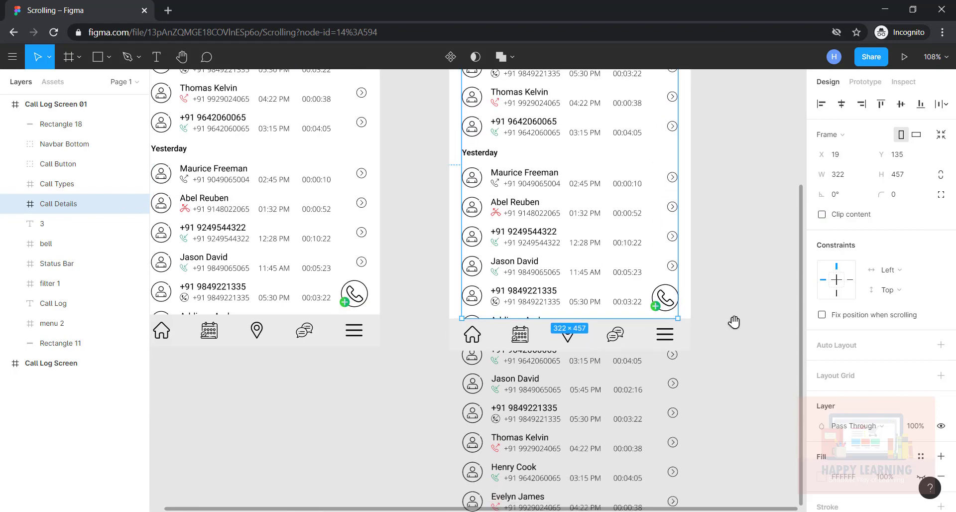
pyautogui.scroll(-3, 733, 322)
pyautogui.scroll(1, 714, 264)
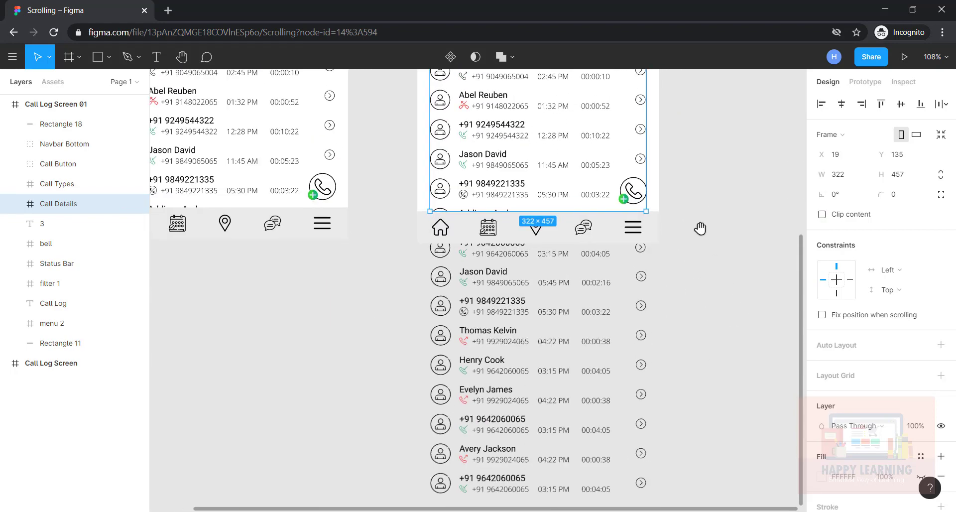
pyautogui.scroll(5, 700, 228)
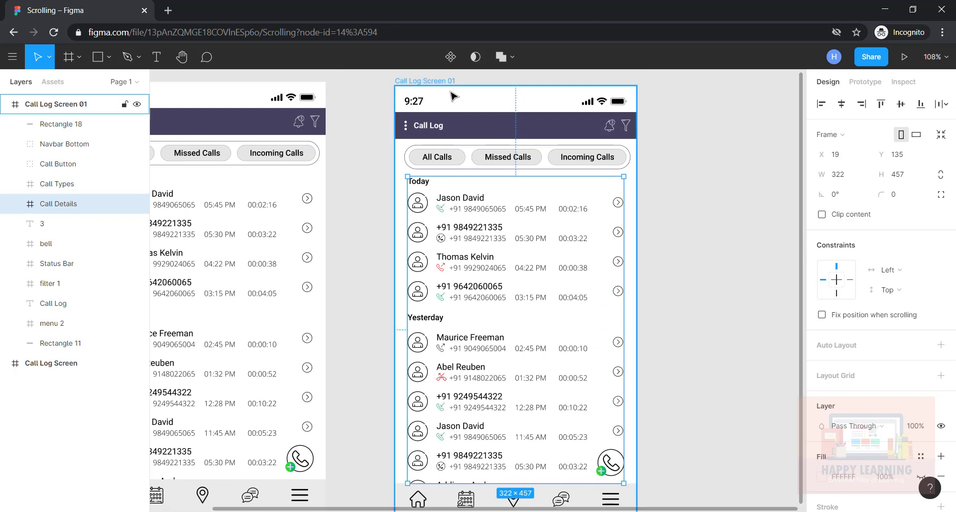
pyautogui.click(52, 107)
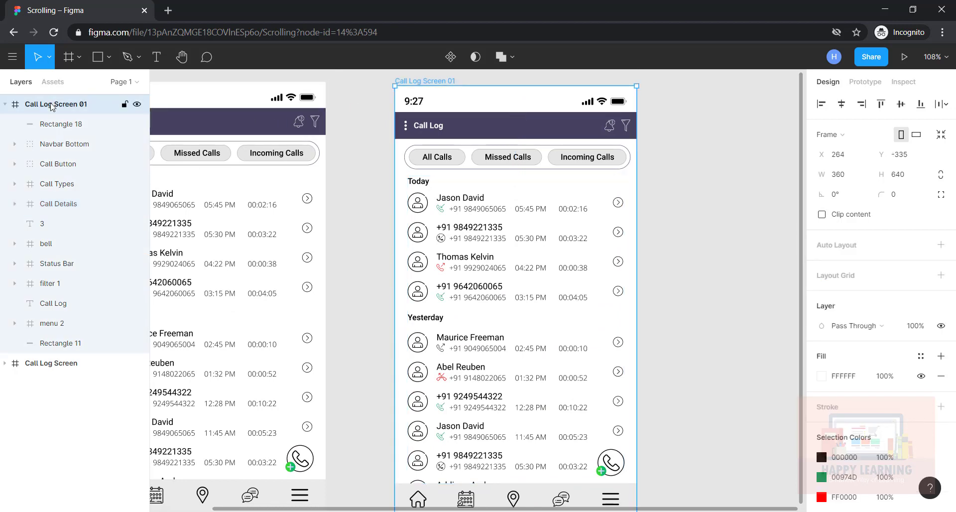
pyautogui.scroll(-4, 731, 337)
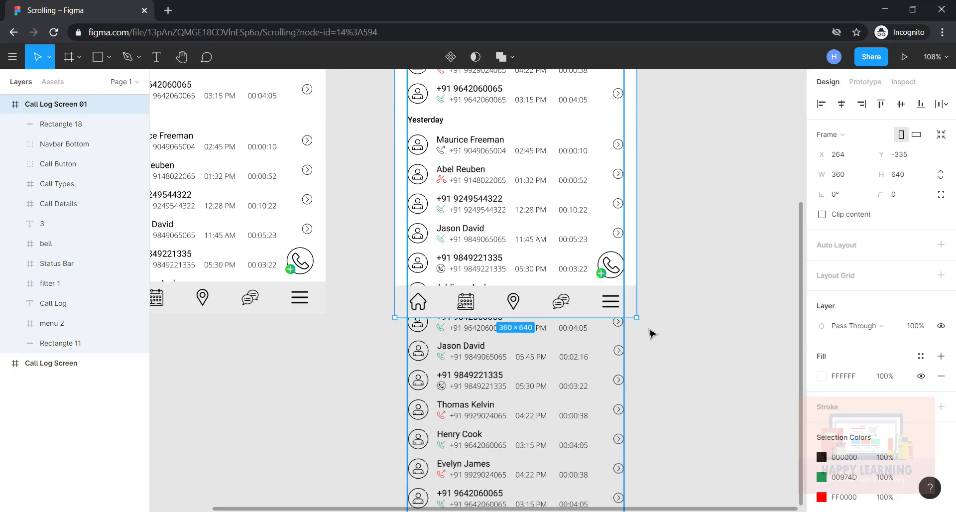
# Step: Stretch Call Log Screen 01 down to 360 × 1082 to enclose the whole call list
pyautogui.scroll(-4, 717, 318)
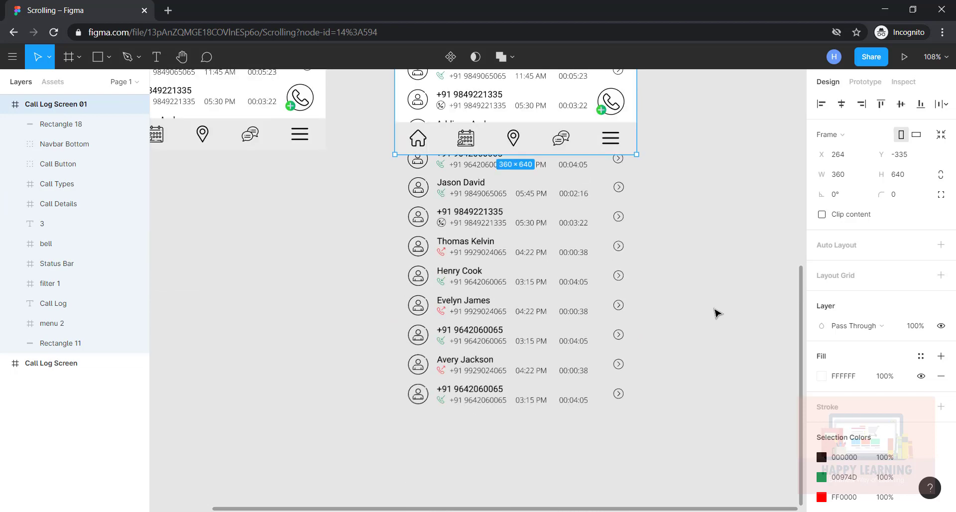
pyautogui.press('Escape')
pyautogui.click(438, 149)
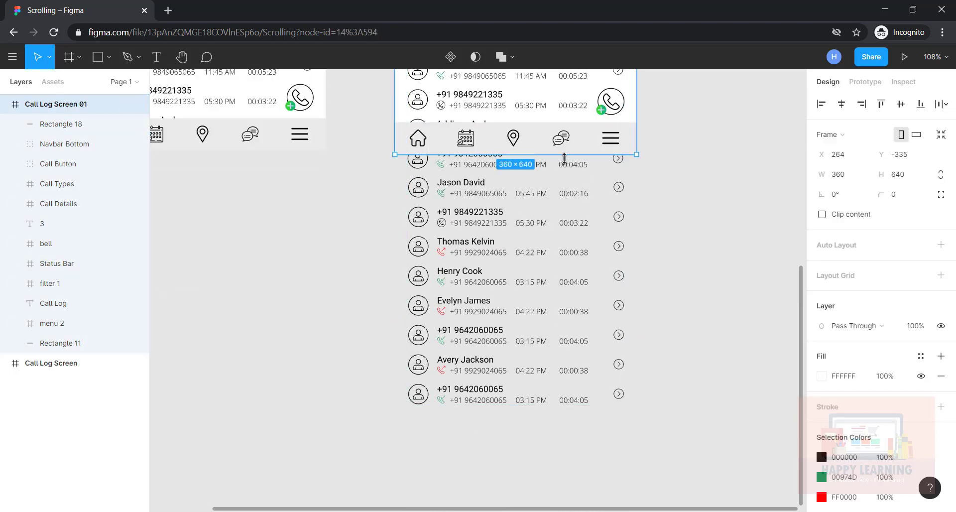
pyautogui.moveTo(562, 167); pyautogui.dragTo(545, 451)
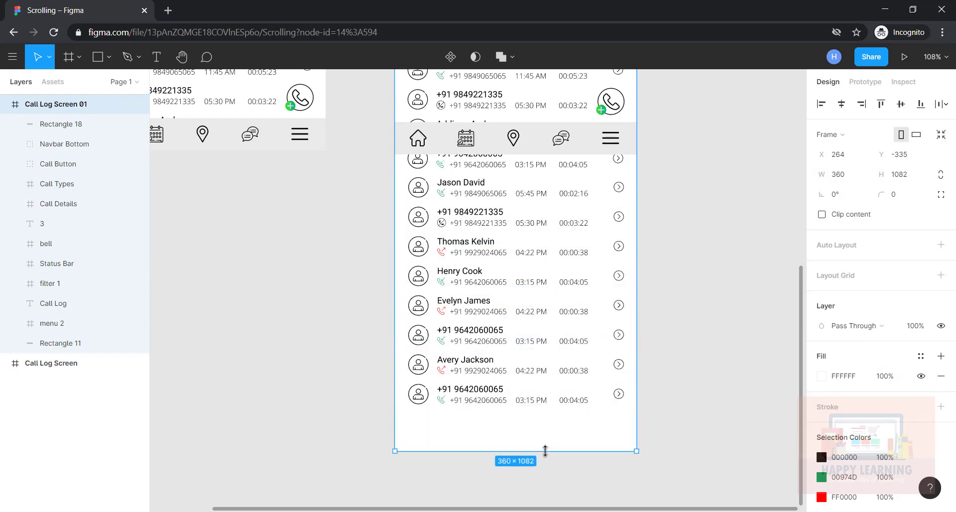
pyautogui.click(487, 146)
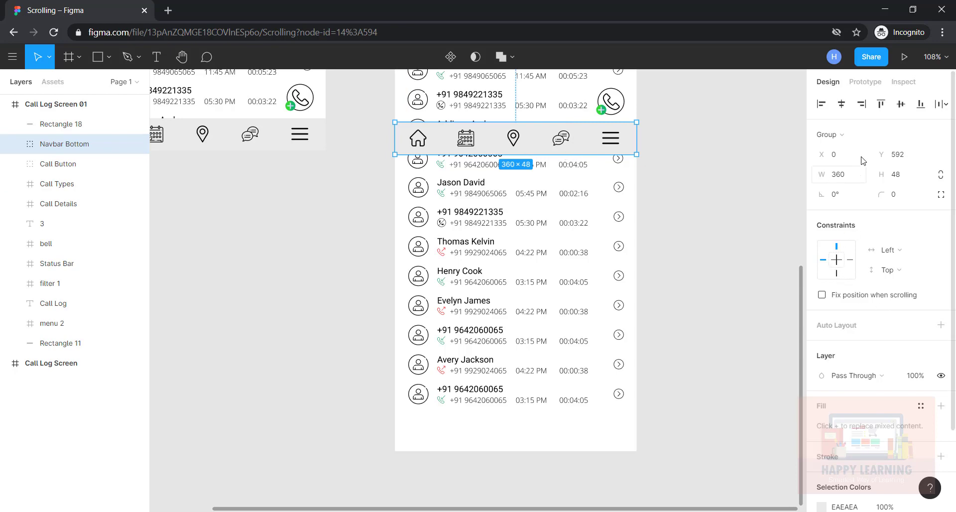
# Step: Align the navbar to the frame's bottom and delete the floating call button
pyautogui.click(921, 108)
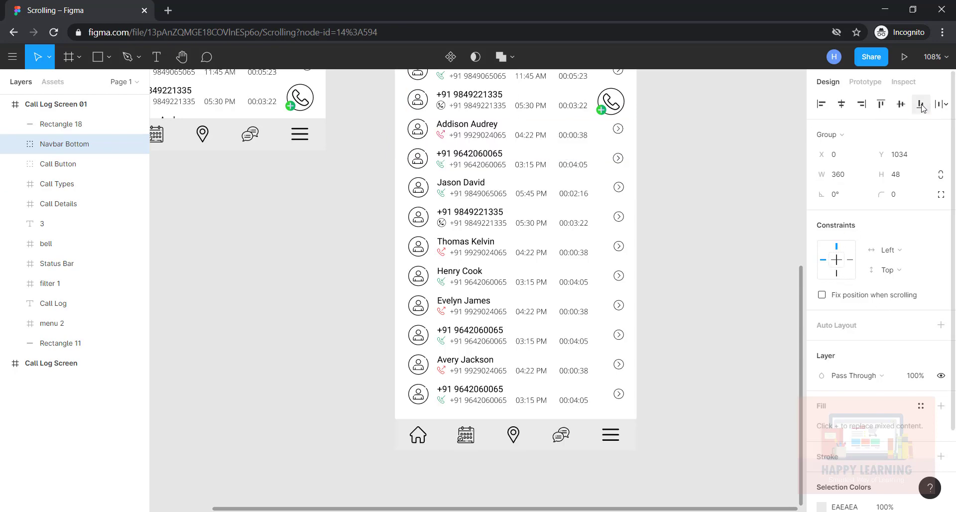
pyautogui.click(638, 384)
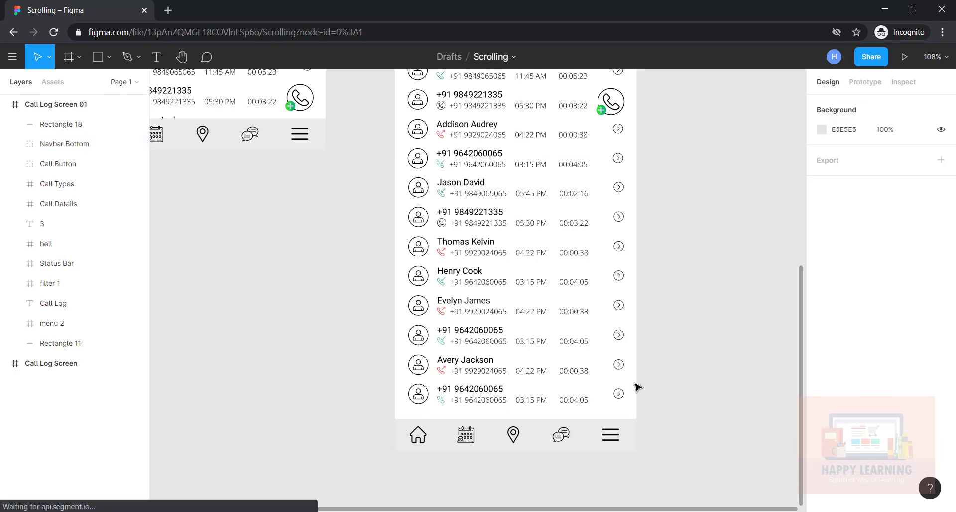
pyautogui.click(616, 105)
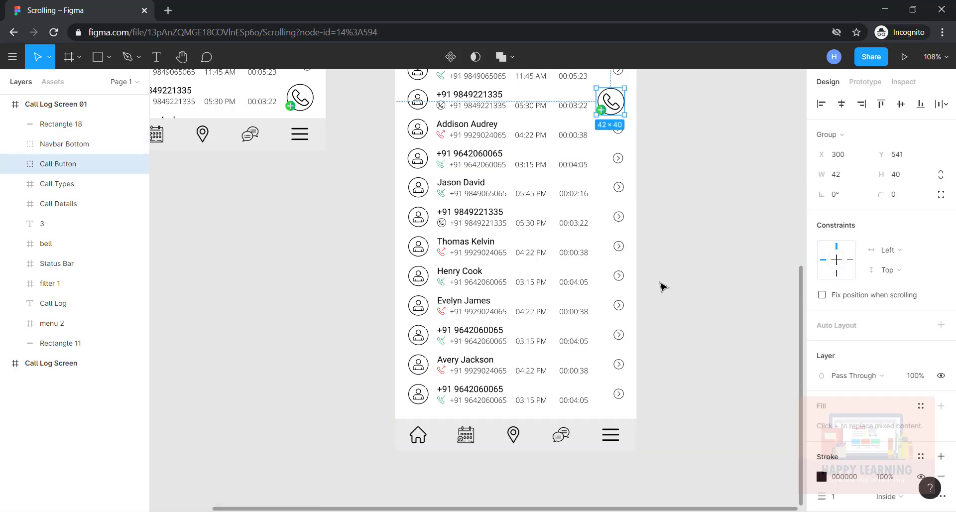
pyautogui.press('Delete')
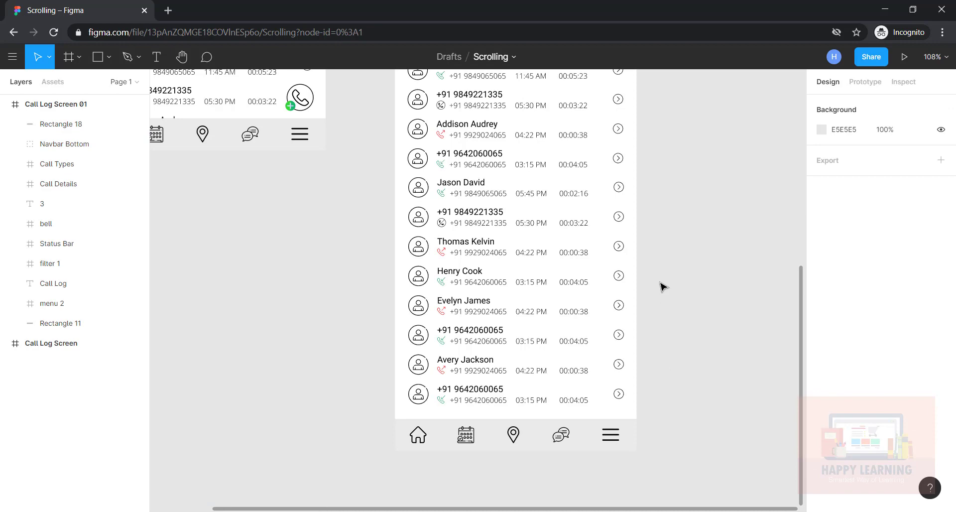
# Step: Set the Navbar Bottom group to 'Fix position when scrolling'
pyautogui.click(534, 450)
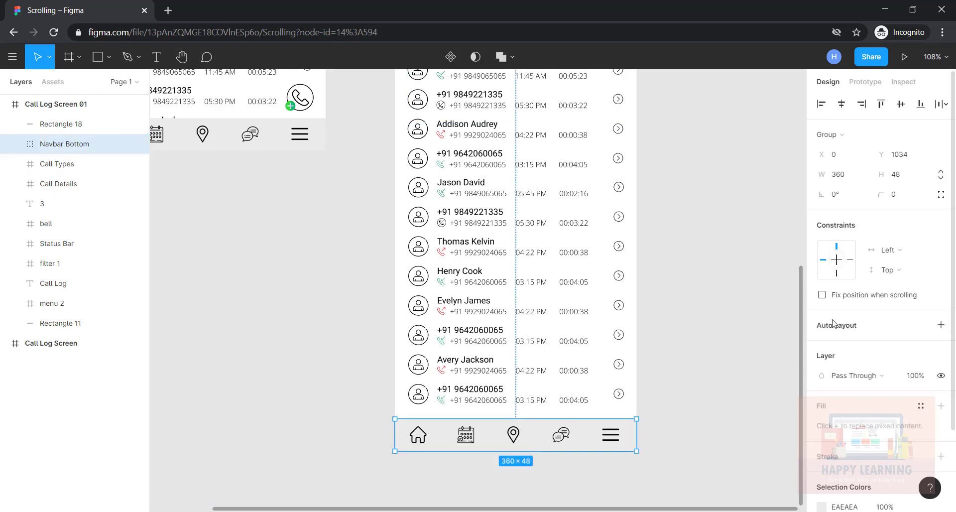
pyautogui.click(821, 295)
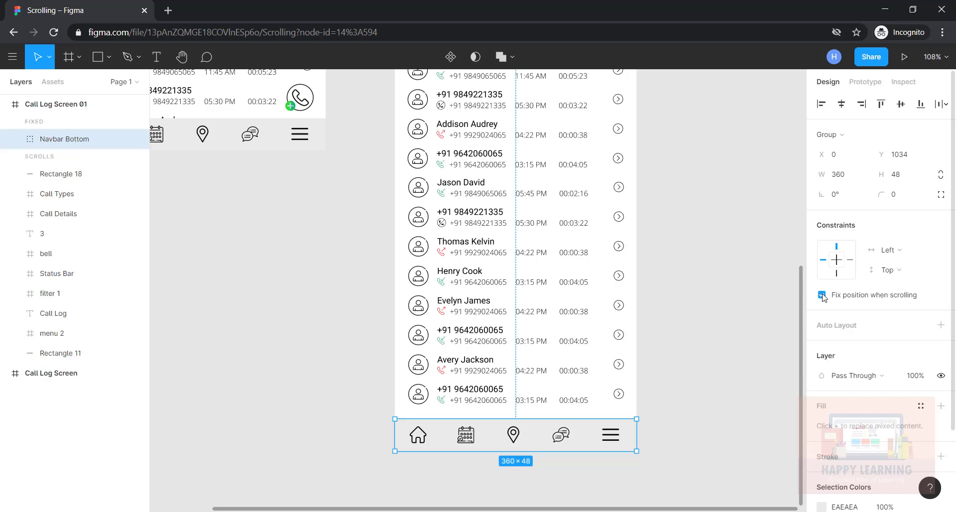
pyautogui.click(726, 415)
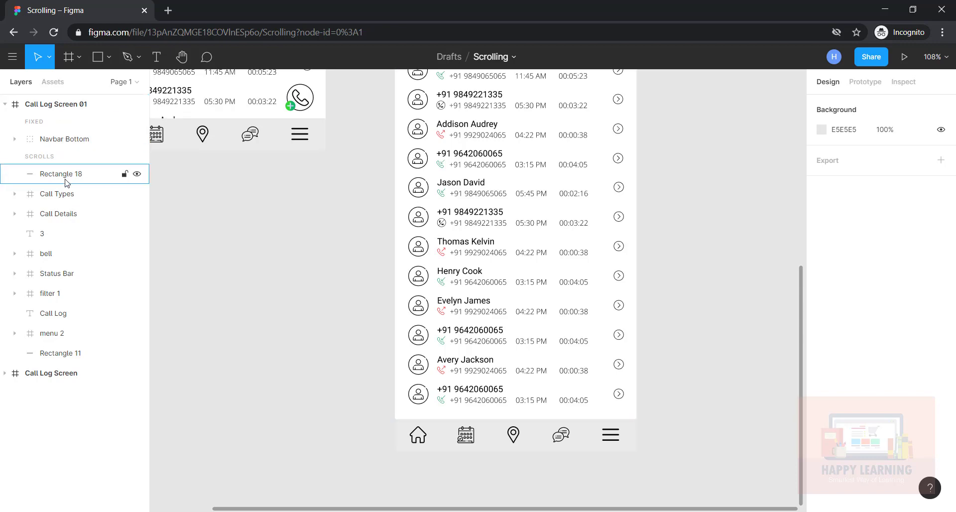
# Step: Stretch the Call Details frame to 322 × 947 so it reaches behind the bottom navbar
pyautogui.click(58, 214)
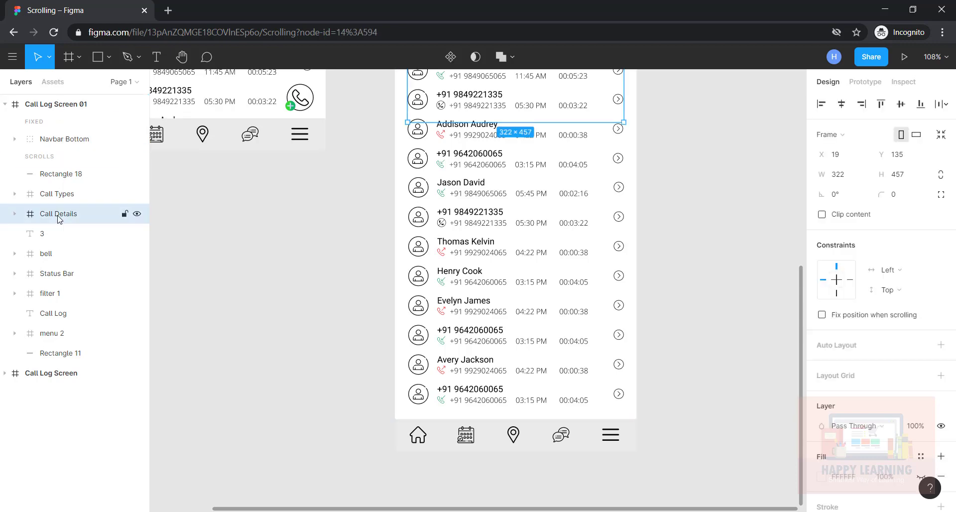
pyautogui.moveTo(562, 154); pyautogui.dragTo(552, 452)
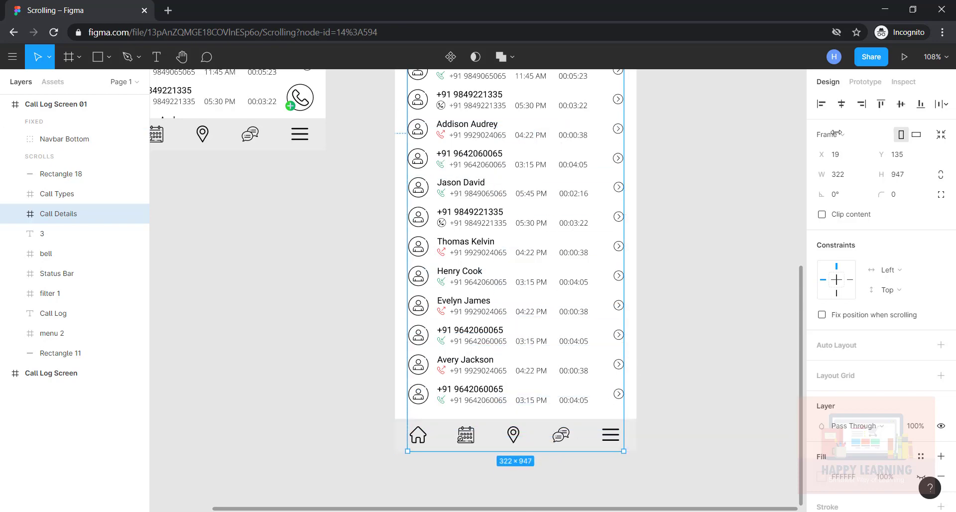
pyautogui.click(739, 98)
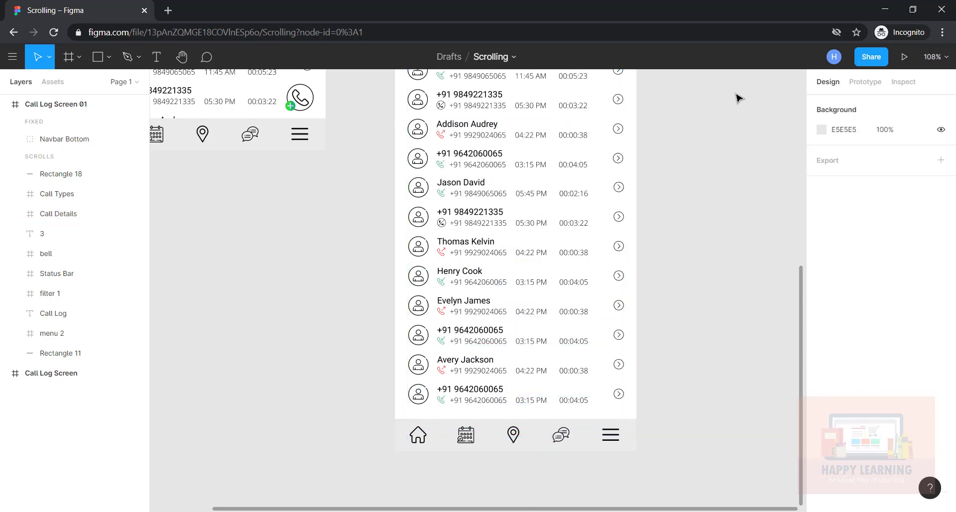
pyautogui.click(906, 57)
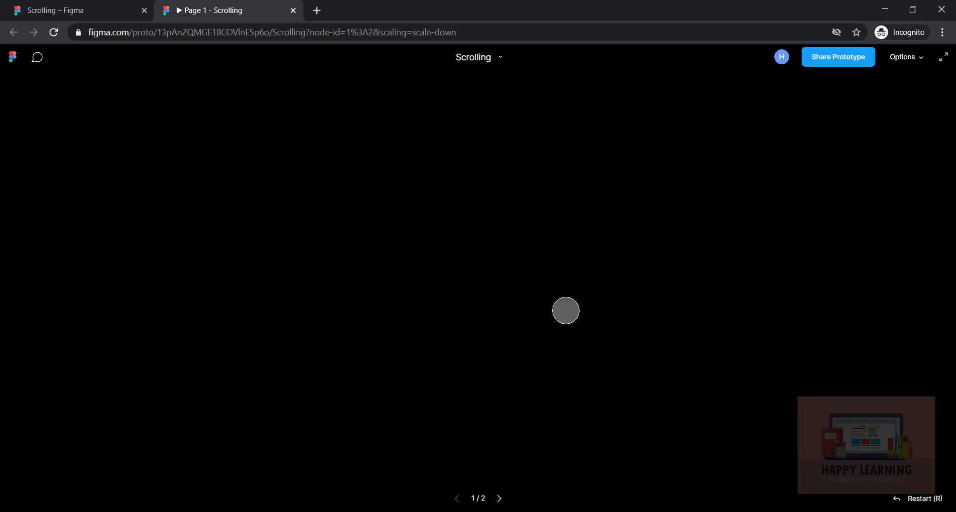
pyautogui.scroll(-5, 473, 347)
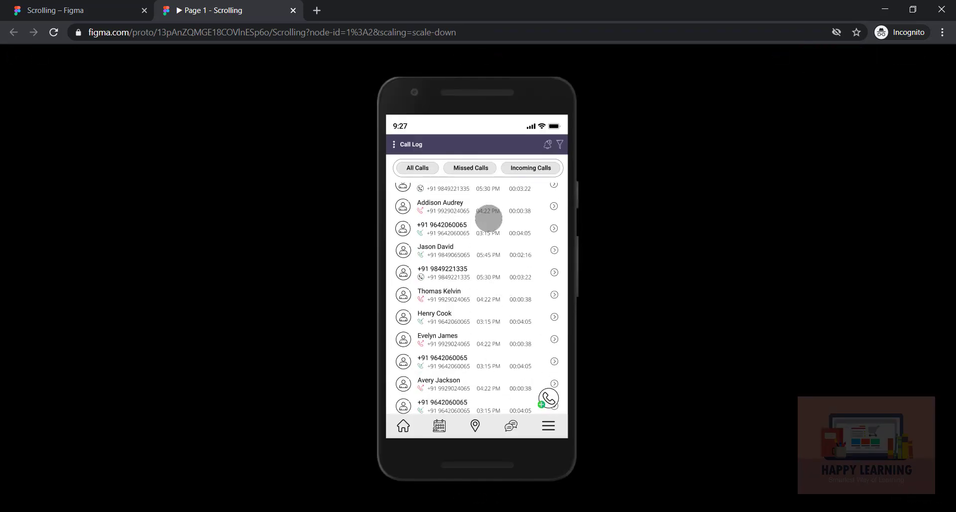
pyautogui.scroll(5, 498, 251)
pyautogui.scroll(-5, 517, 346)
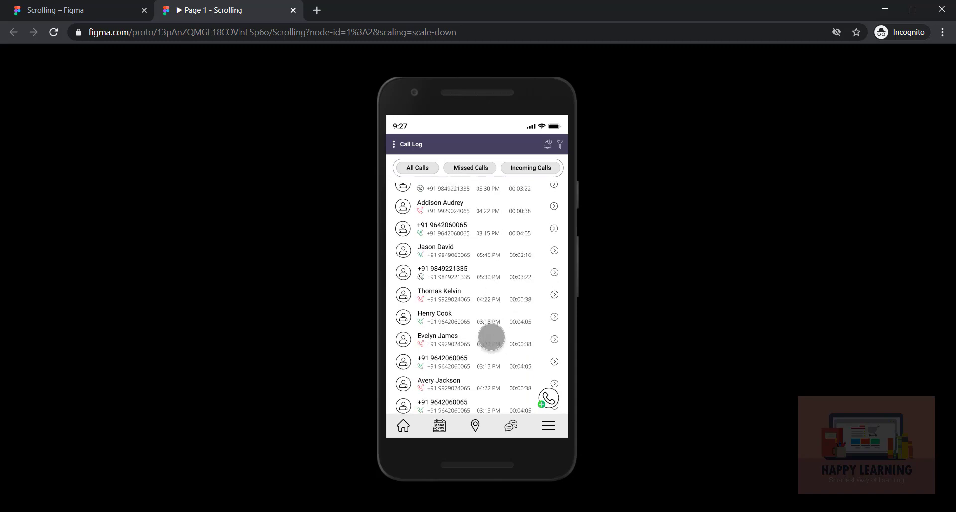
pyautogui.scroll(5, 483, 240)
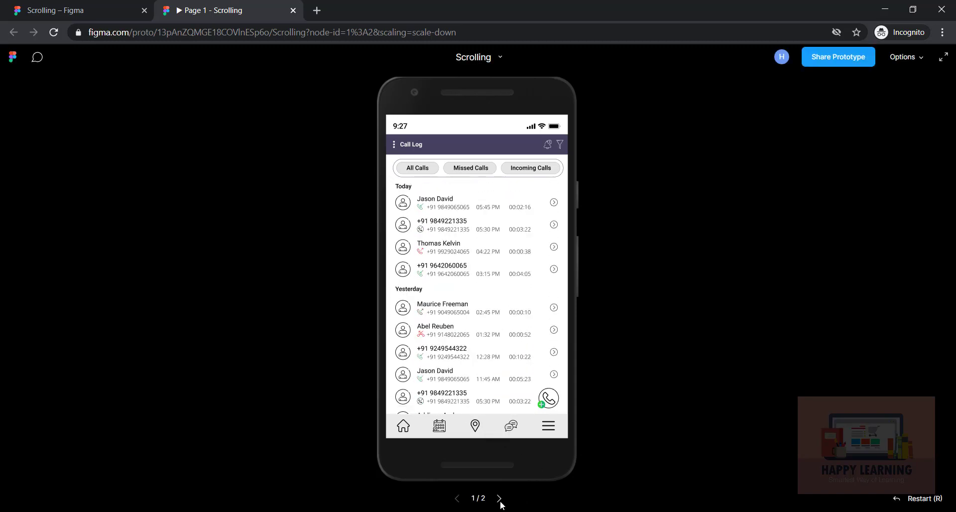
pyautogui.click(499, 497)
pyautogui.scroll(-5, 487, 347)
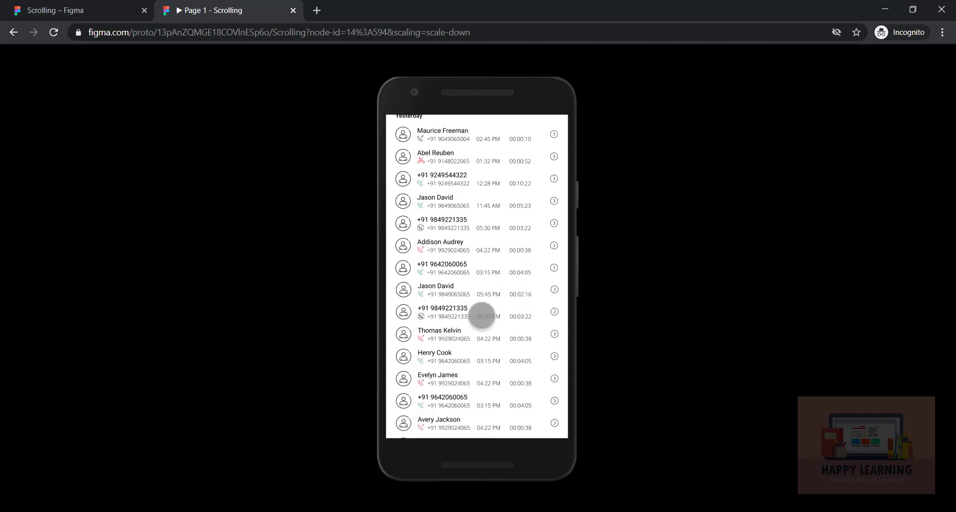
pyautogui.scroll(3, 480, 347)
pyautogui.scroll(-3, 485, 164)
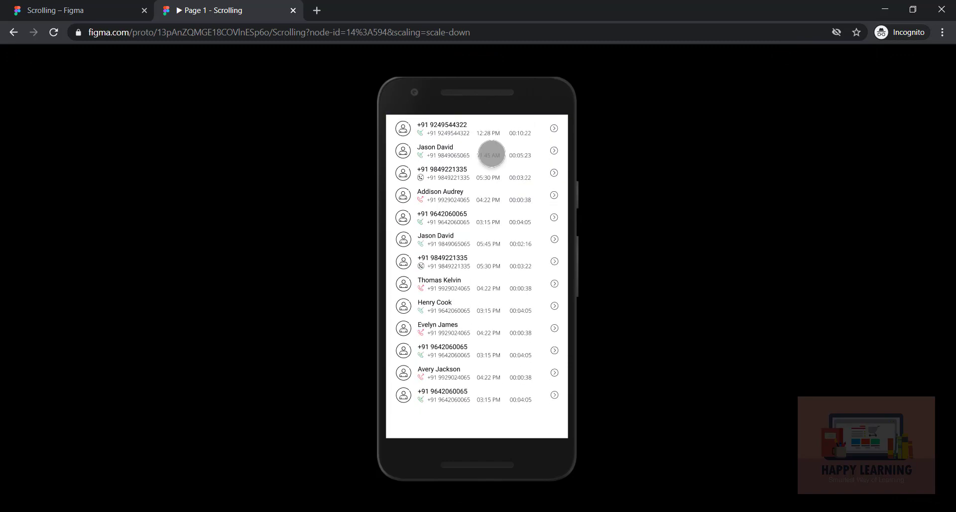
pyautogui.scroll(5, 471, 208)
pyautogui.moveTo(523, 162); pyautogui.dragTo(488, 165)
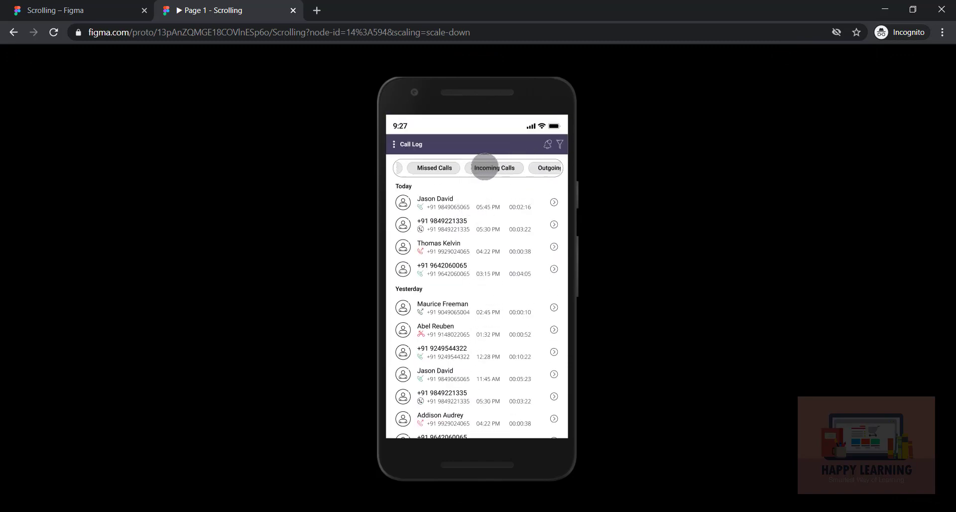
pyautogui.moveTo(478, 352); pyautogui.dragTo(493, 241)
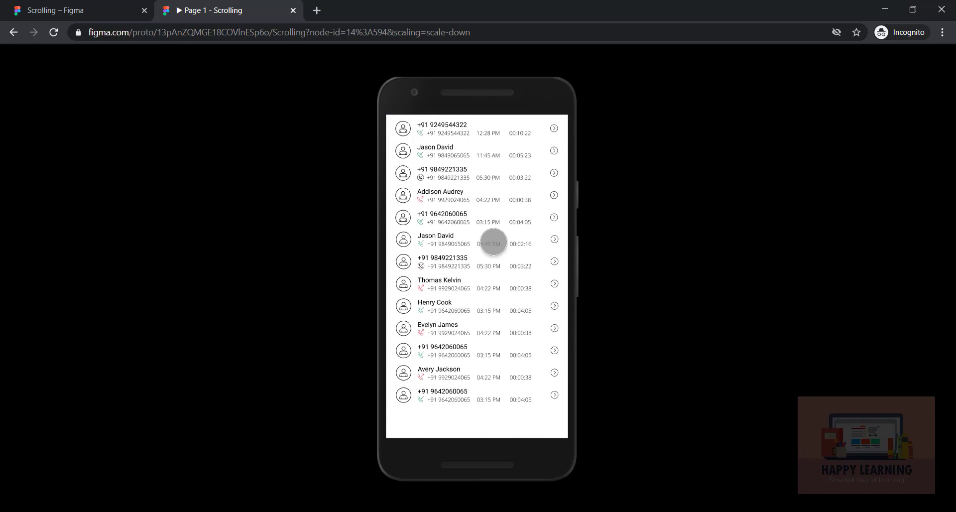
pyautogui.scroll(5, 493, 241)
pyautogui.click(294, 11)
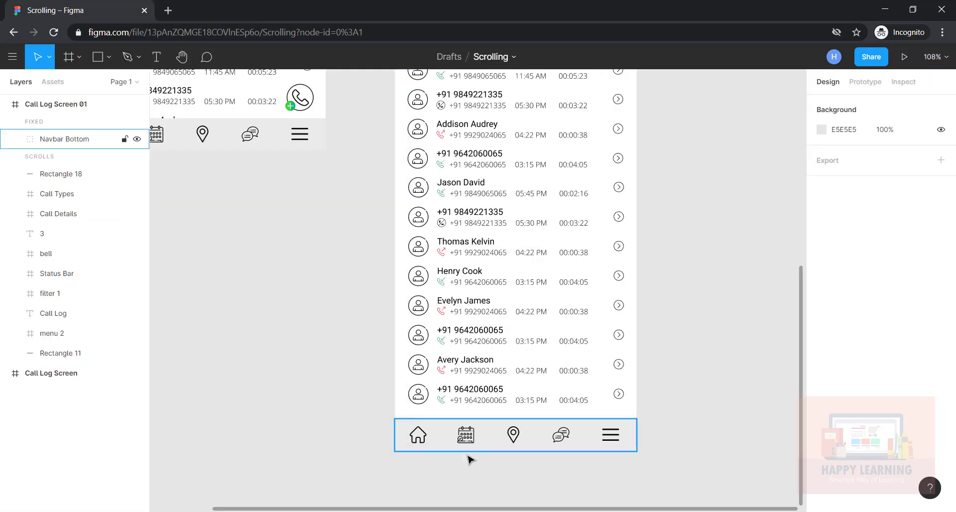
# Step: Constrain Navbar Bottom to Center horizontally and Bottom vertically
pyautogui.click(97, 108)
pyautogui.click(65, 138)
pyautogui.click(837, 272)
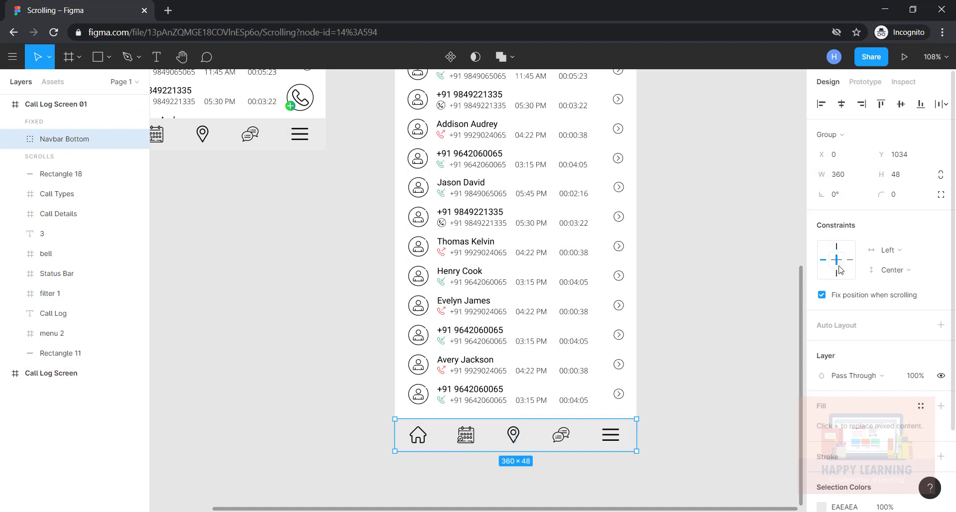
# Step: Preview the prototype, scrolling the call list under the pinned navbar, then close the preview
pyautogui.click(904, 56)
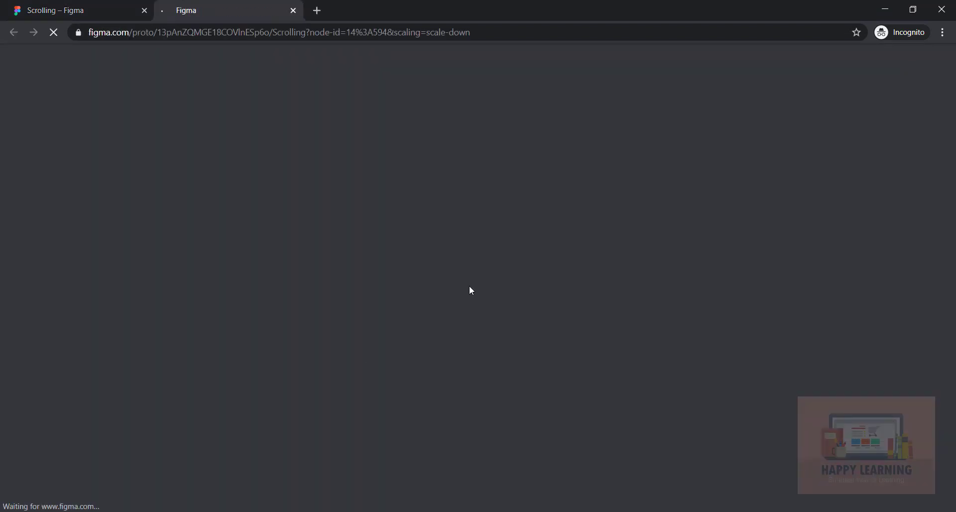
pyautogui.scroll(1, 489, 360)
pyautogui.scroll(4, 473, 281)
pyautogui.scroll(-8, 465, 269)
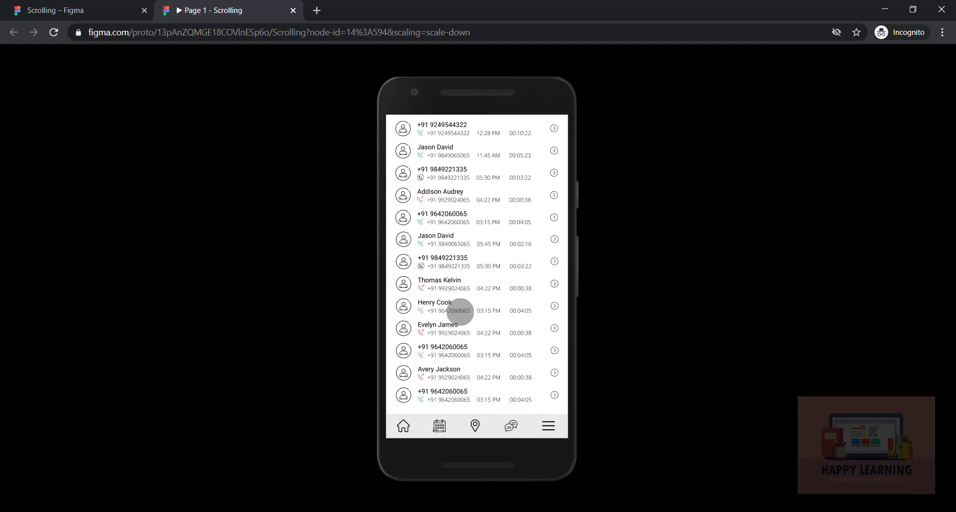
pyautogui.scroll(5, 486, 243)
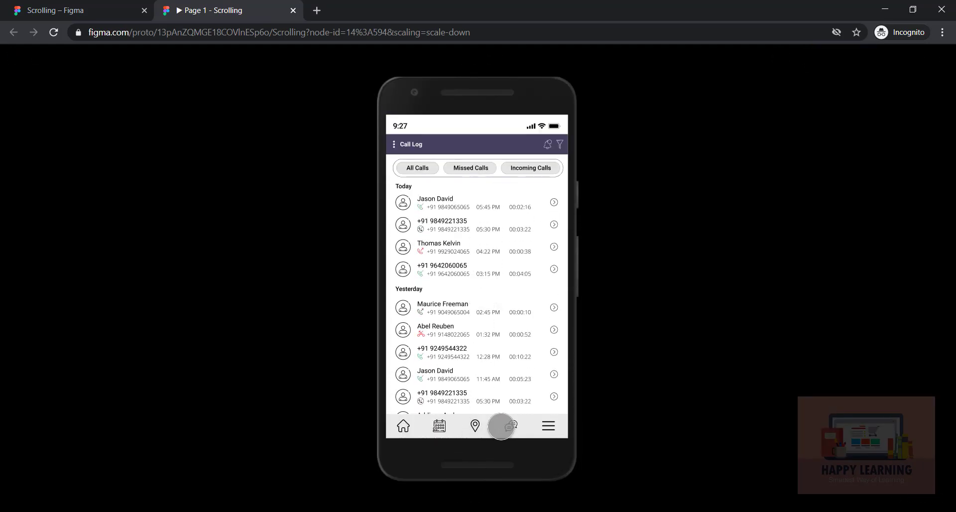
pyautogui.scroll(-5, 493, 334)
pyautogui.scroll(3, 487, 282)
pyautogui.scroll(4, 487, 282)
pyautogui.click(292, 10)
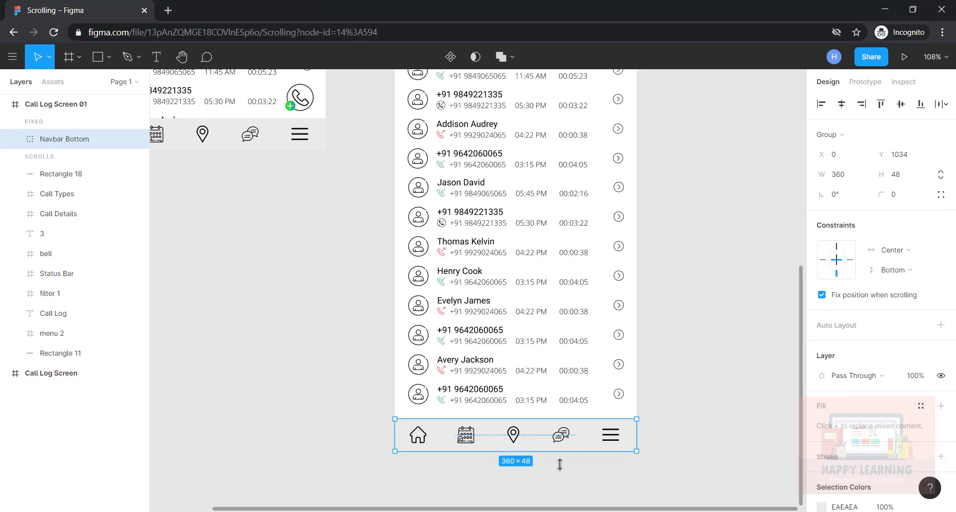
# Step: In presentation view, scroll the call list and slide the filter bar to reveal Outgoing
pyautogui.click(903, 55)
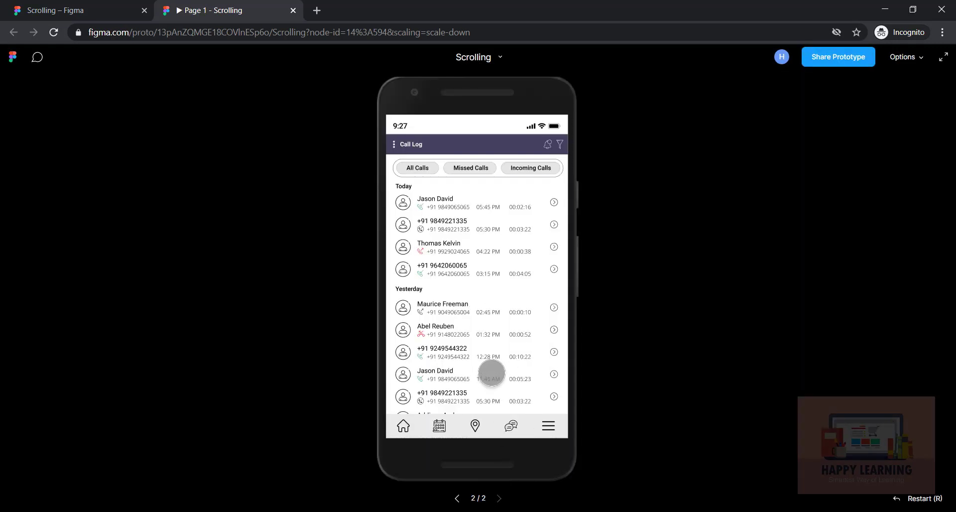
pyautogui.scroll(-2, 498, 266)
pyautogui.scroll(-3, 498, 266)
pyautogui.scroll(-1, 497, 254)
pyautogui.scroll(5, 474, 218)
pyautogui.scroll(-4, 479, 313)
pyautogui.scroll(5, 476, 279)
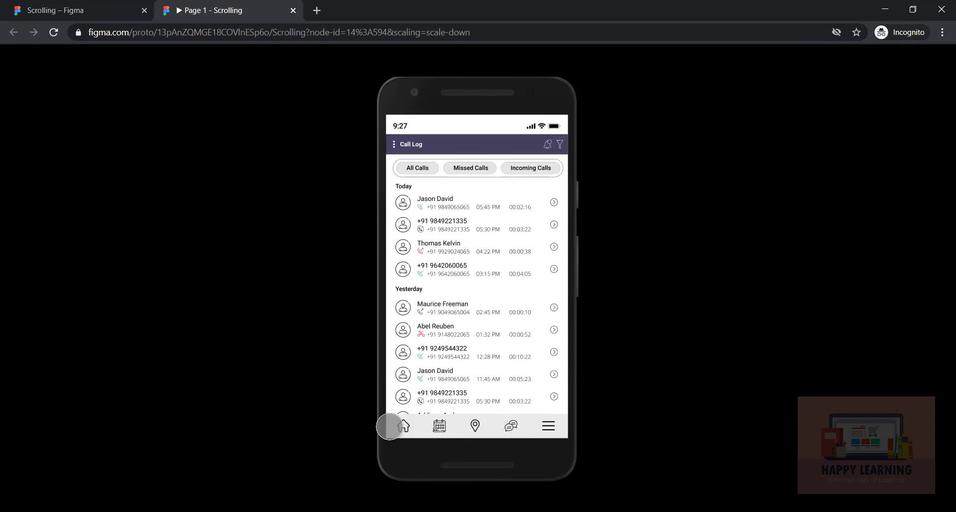
pyautogui.scroll(-5, 499, 326)
pyautogui.scroll(2, 516, 260)
pyautogui.scroll(3, 506, 329)
pyautogui.moveTo(495, 325); pyautogui.dragTo(486, 405)
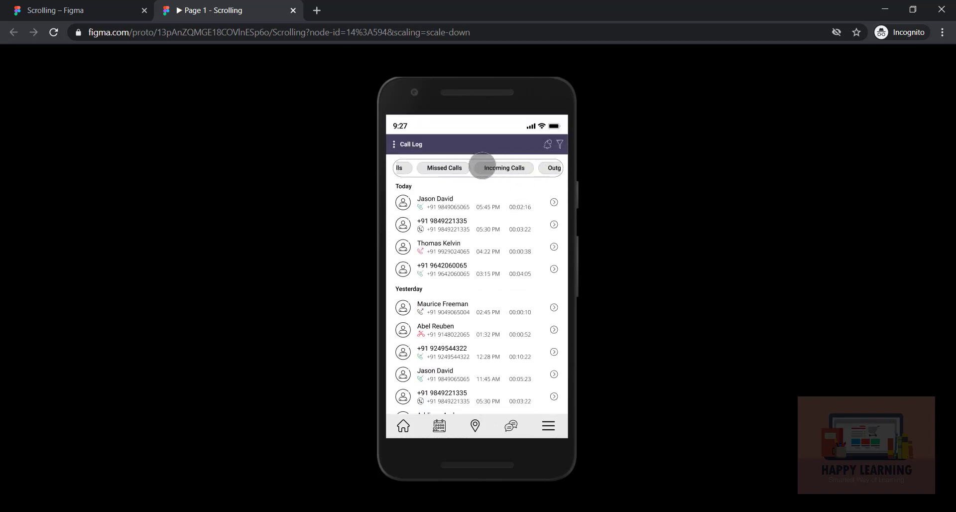